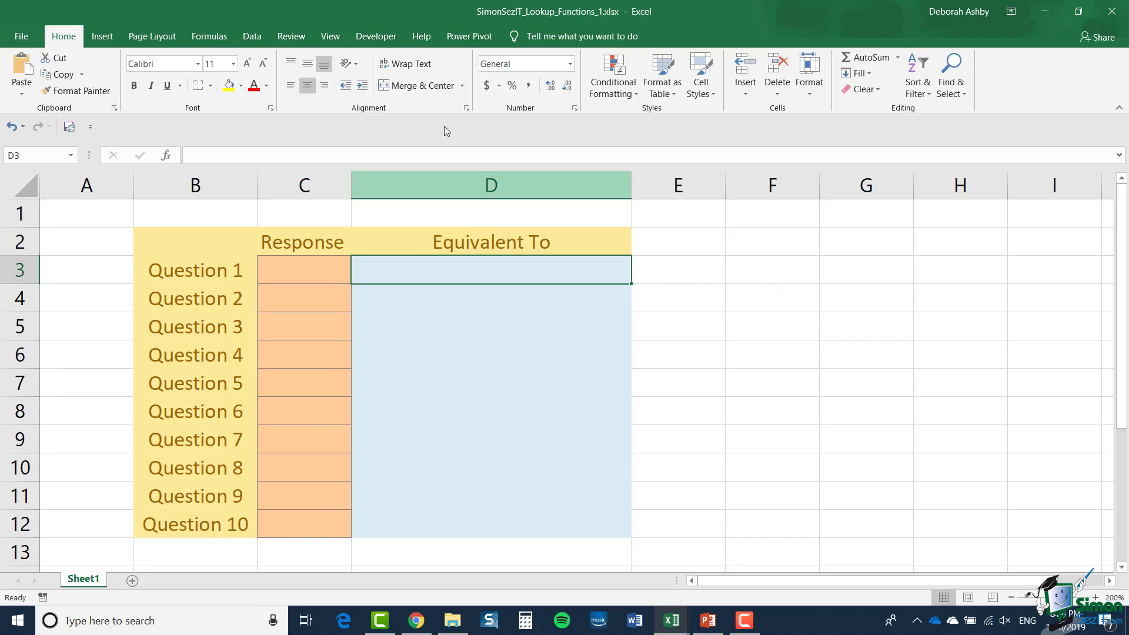
- Start a CHOOSE function in D3 with the Question 1 response in C3 as its index number
left_click(213, 36)
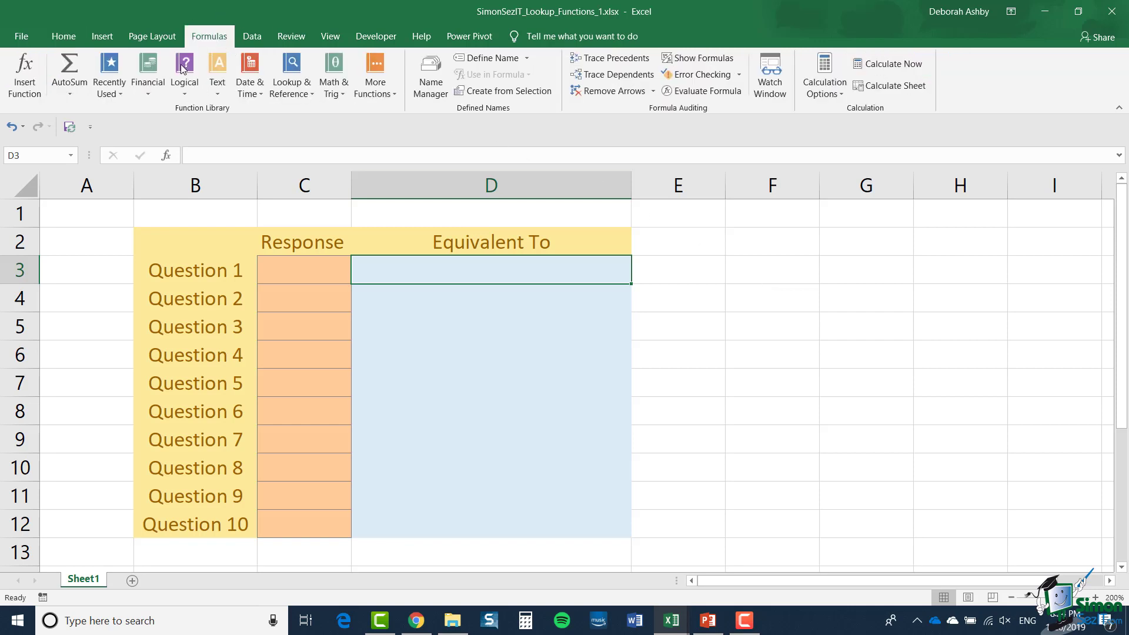
left_click(308, 94)
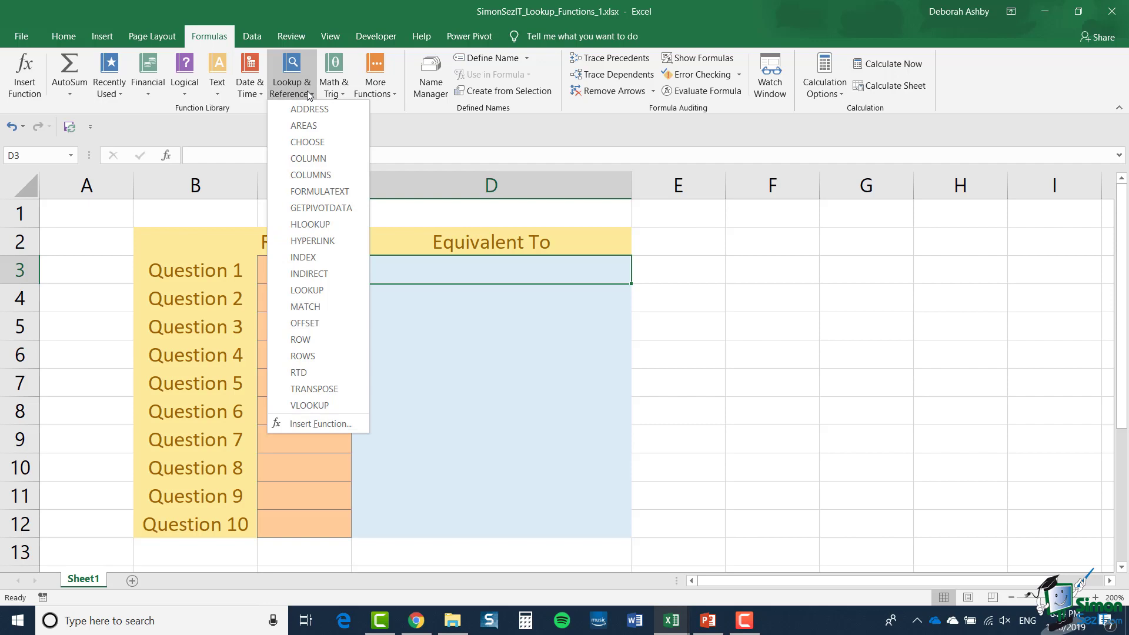
left_click(341, 142)
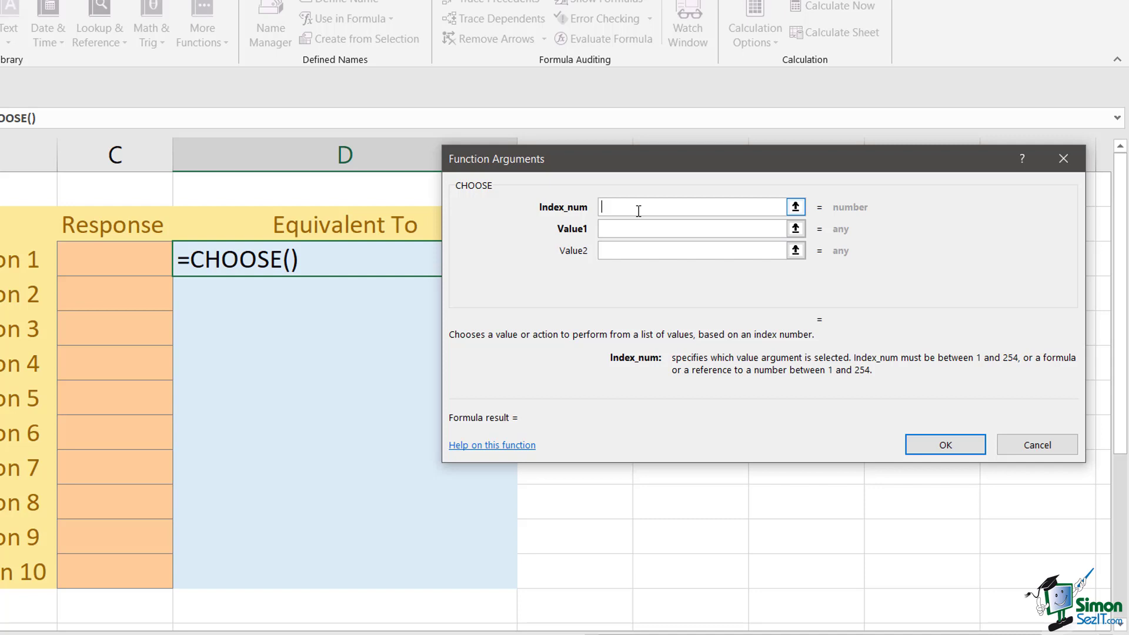
left_click(122, 257)
key("Tab")
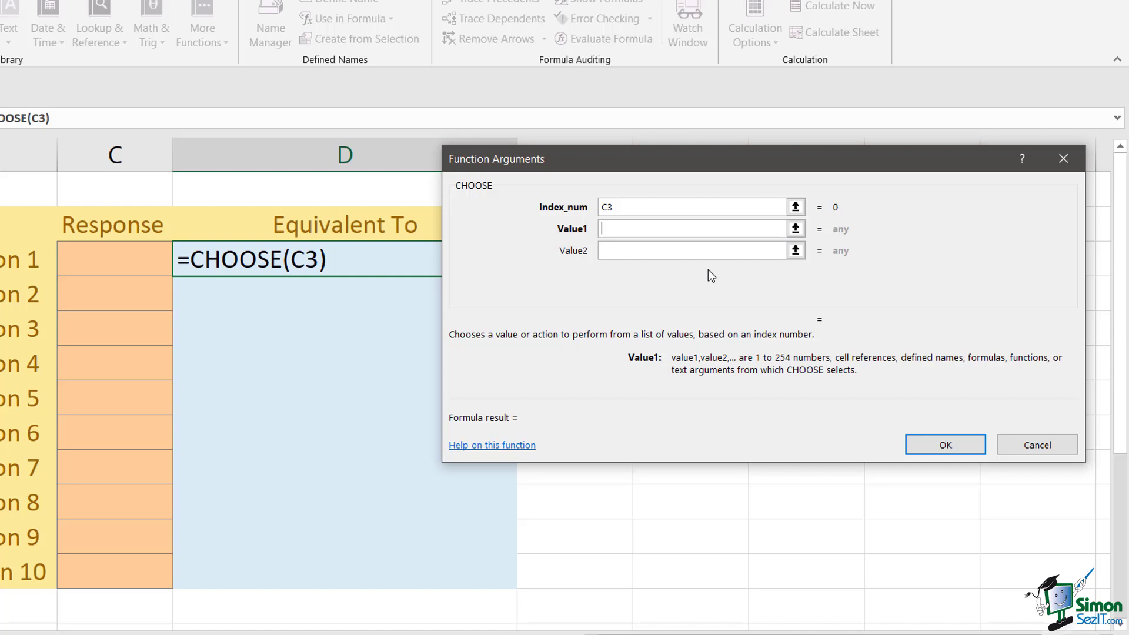
- Set the CHOOSE values to "Strongly Agree", "Agree", "Neither Agree or Disagree", "Disagree" and "Strongly Disagree" in order, and insert the formula
type("\"Strongly Agree\"")
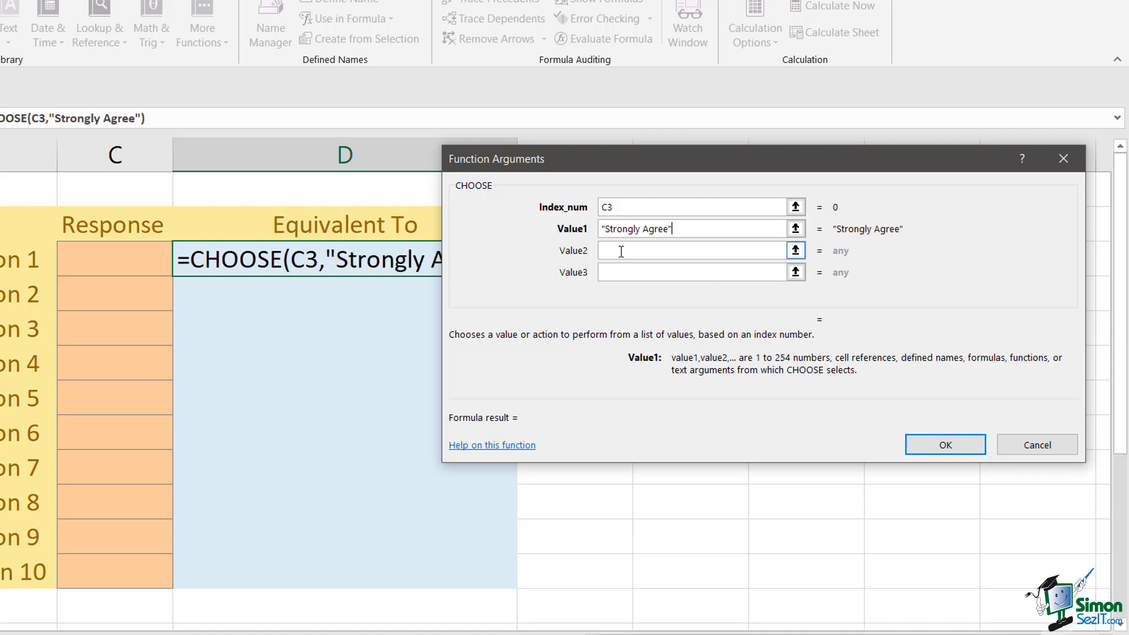
left_click(621, 251)
type("\"Agree\"")
left_click(718, 273)
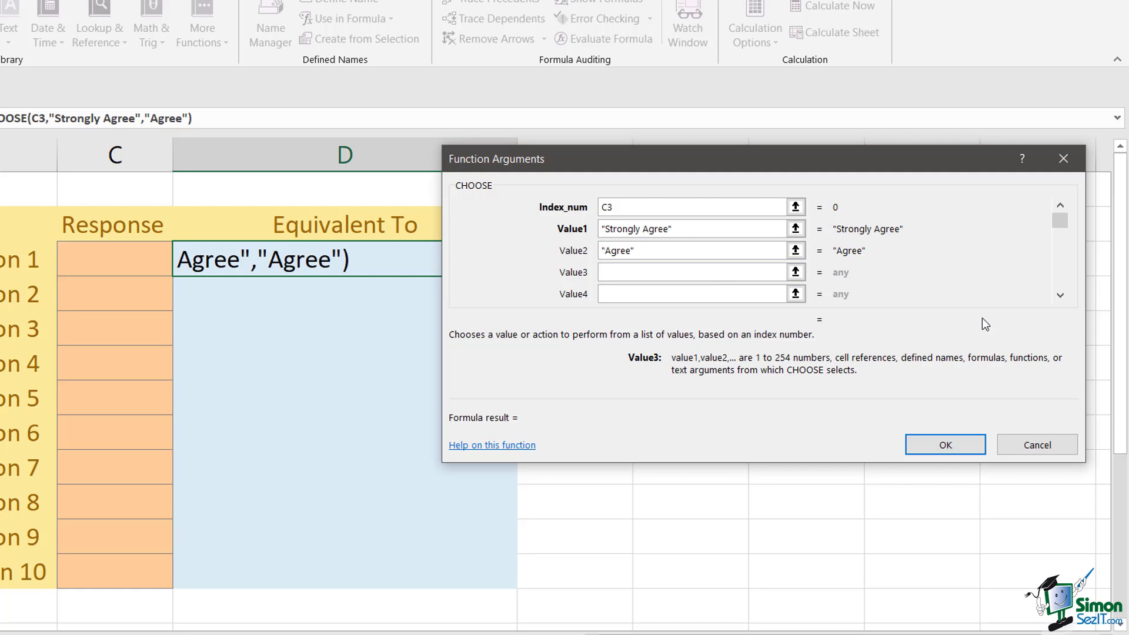
type("\"")
type("Neither Agree or Disagree\"")
key("Tab")
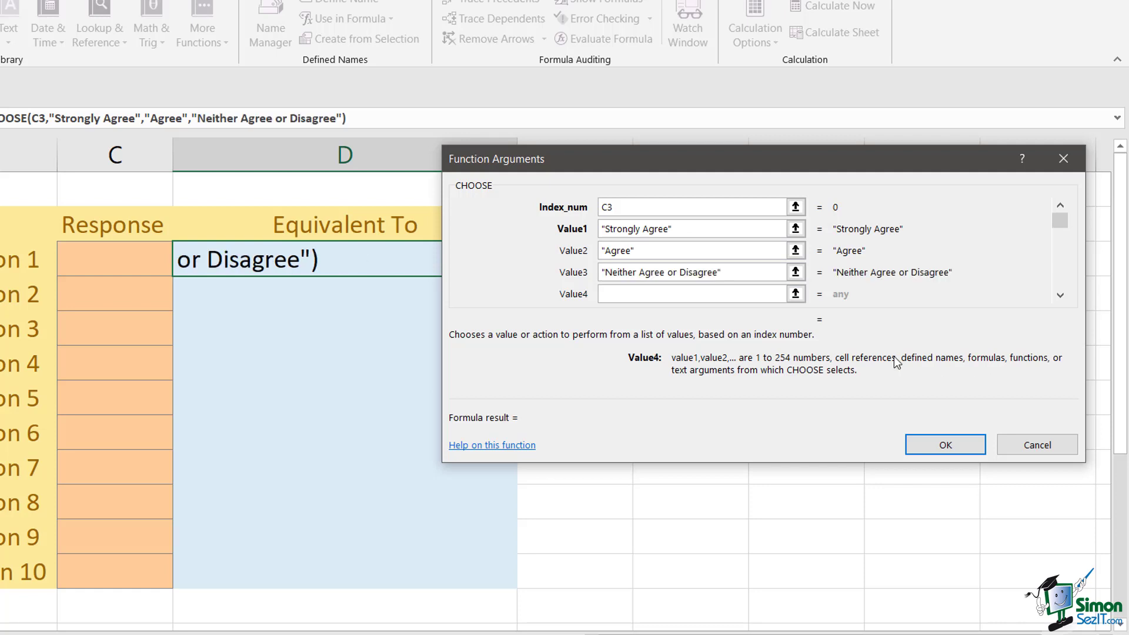
type("\"Disagree\"")
key("Tab")
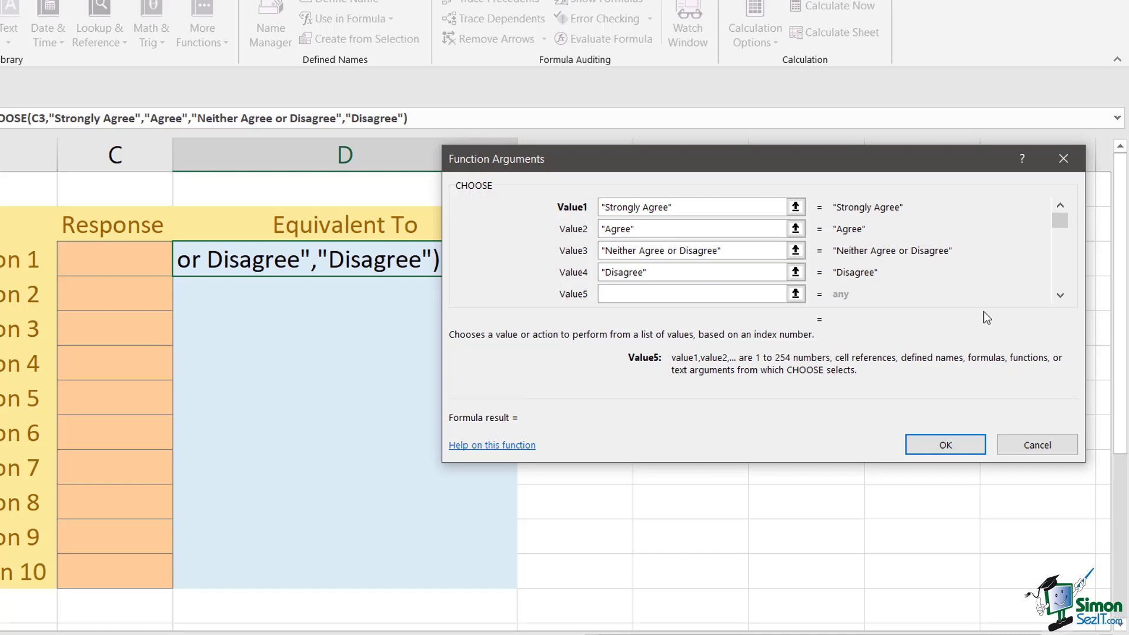
type("\"Strongly Disagree\"")
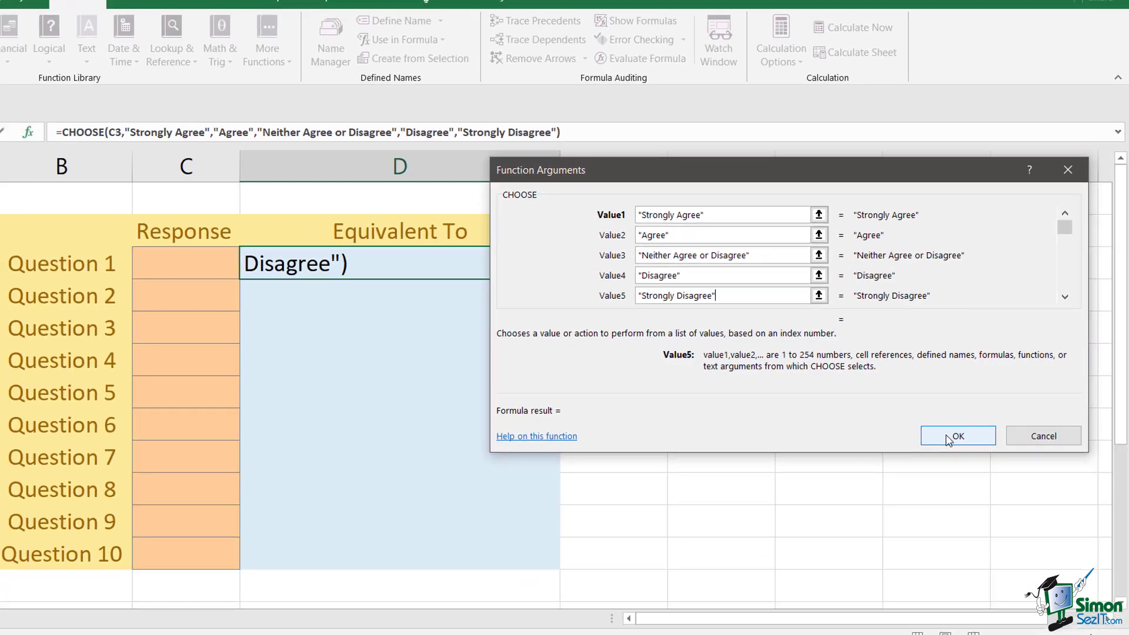
left_click(936, 445)
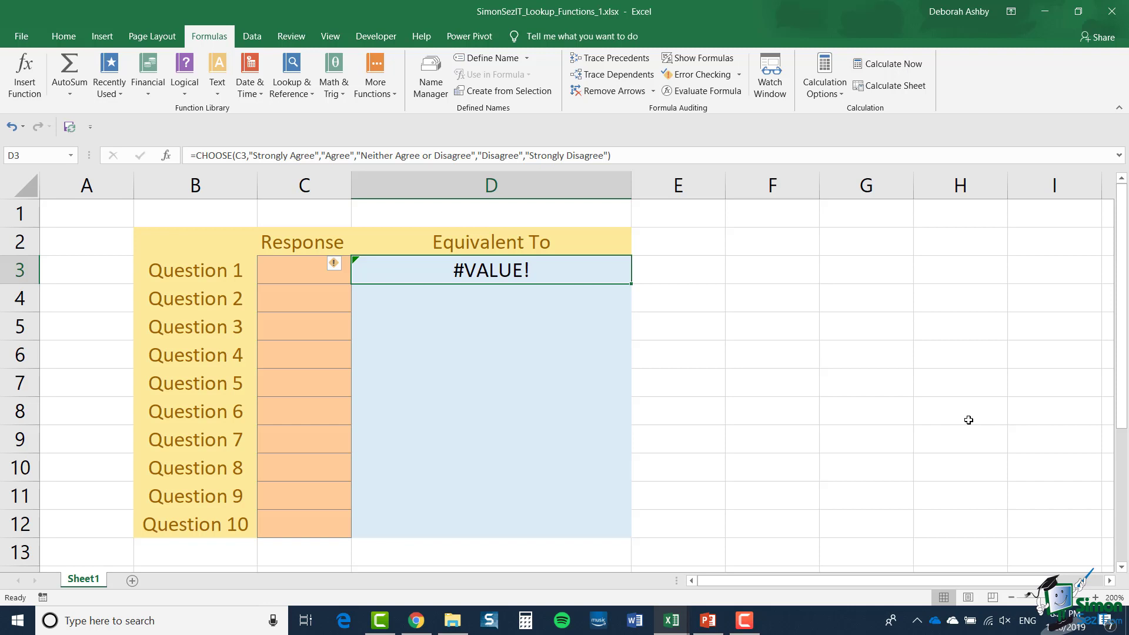
- Test the CHOOSE formula with 2 and then 4 as the Question 1 response in C3
left_click(306, 274)
type("2")
key("Return")
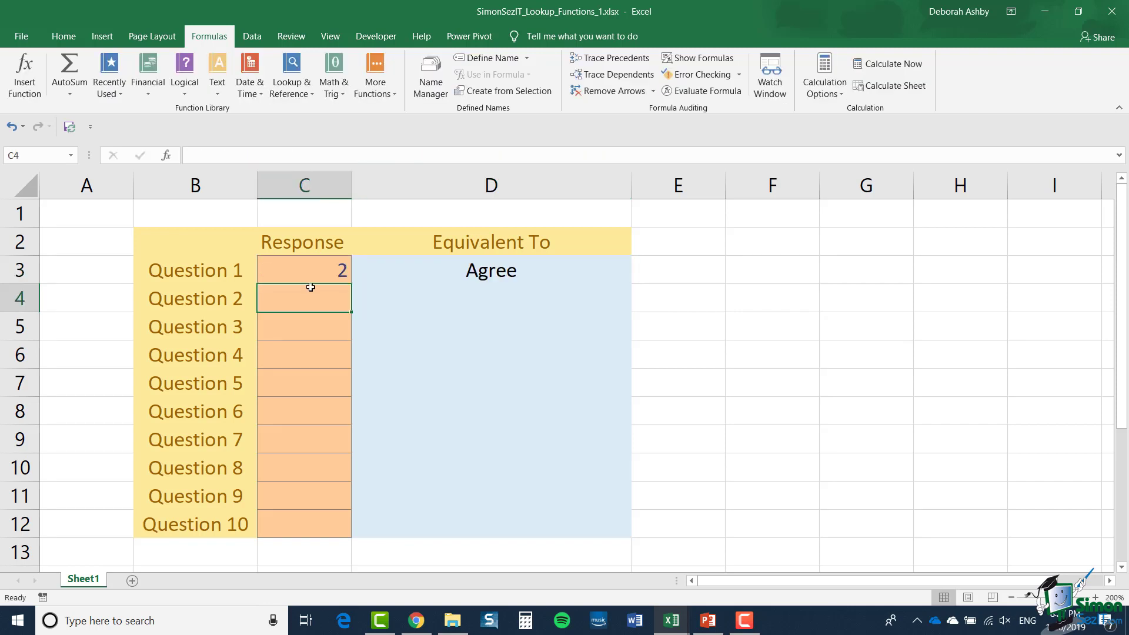
left_click(316, 277)
type("4")
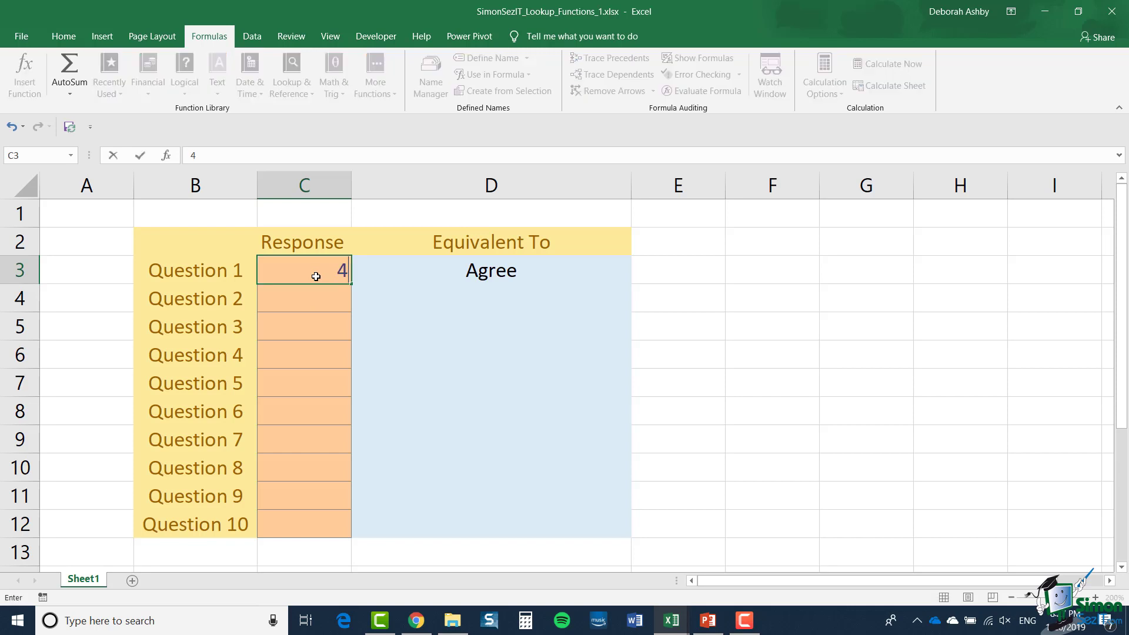
key("Return")
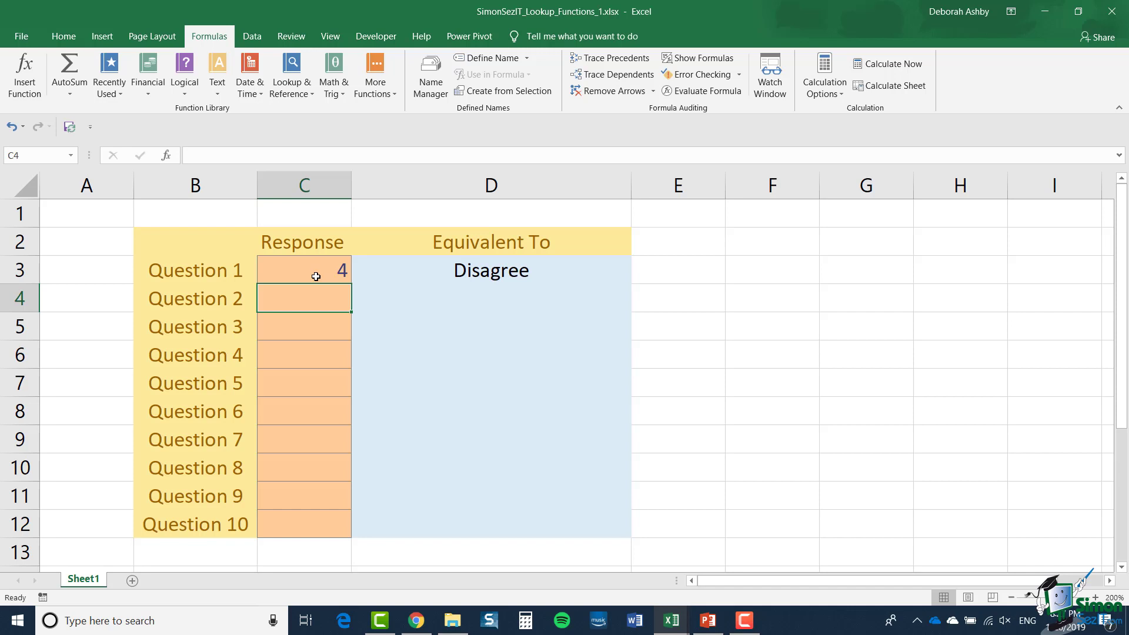
- Test decimal responses in C3 by entering 3.6 and then 0.8
left_click(317, 275)
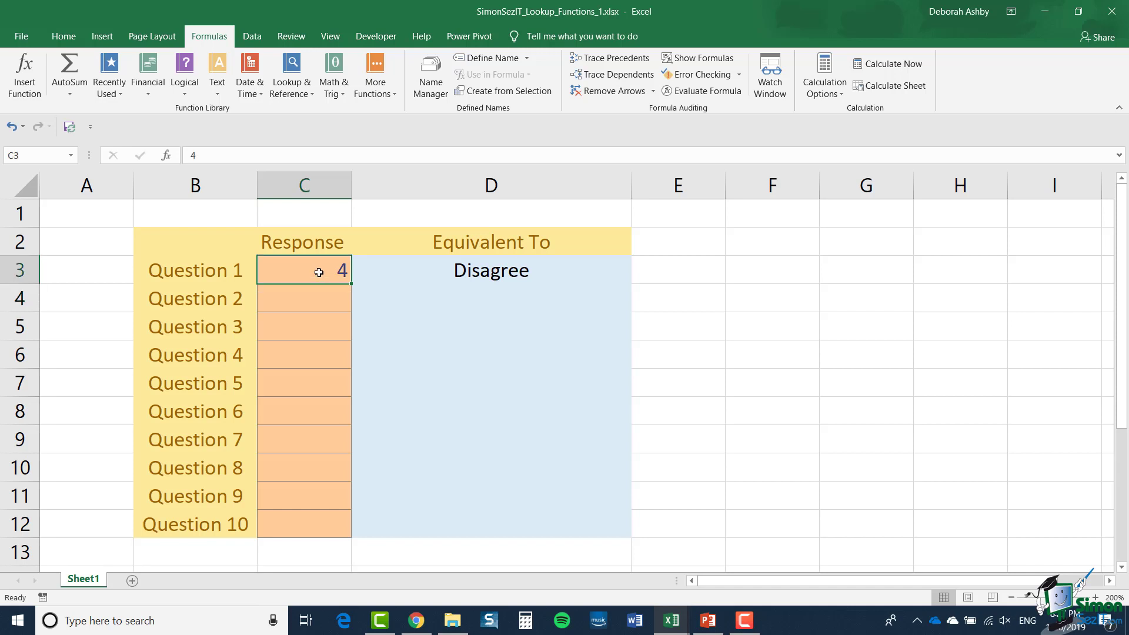
type("3.6")
key("Return")
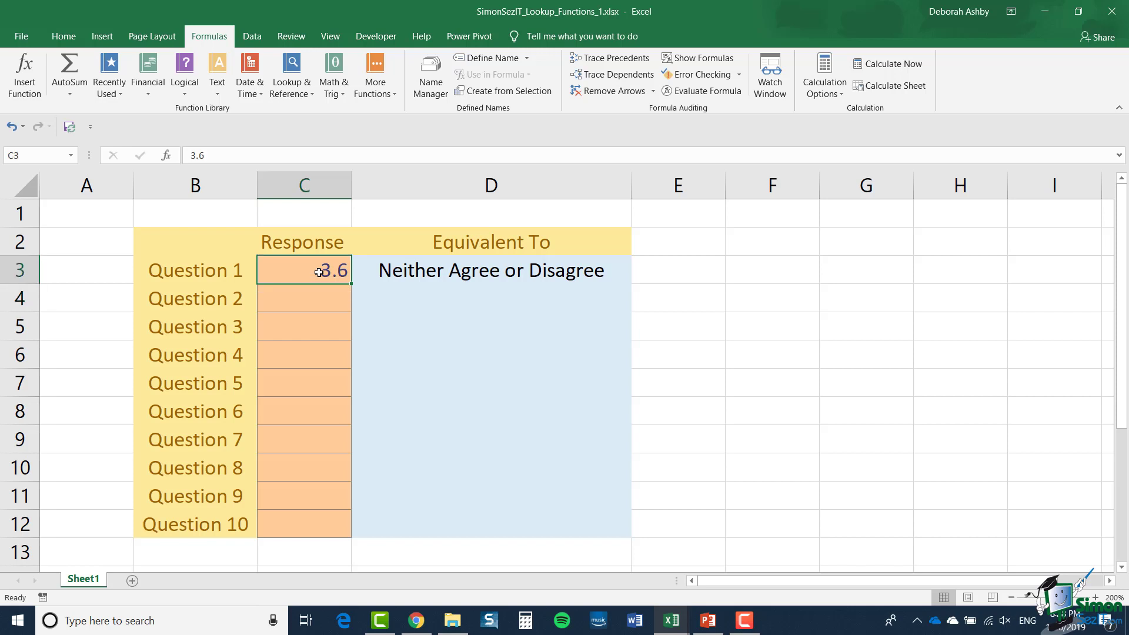
type("0.8")
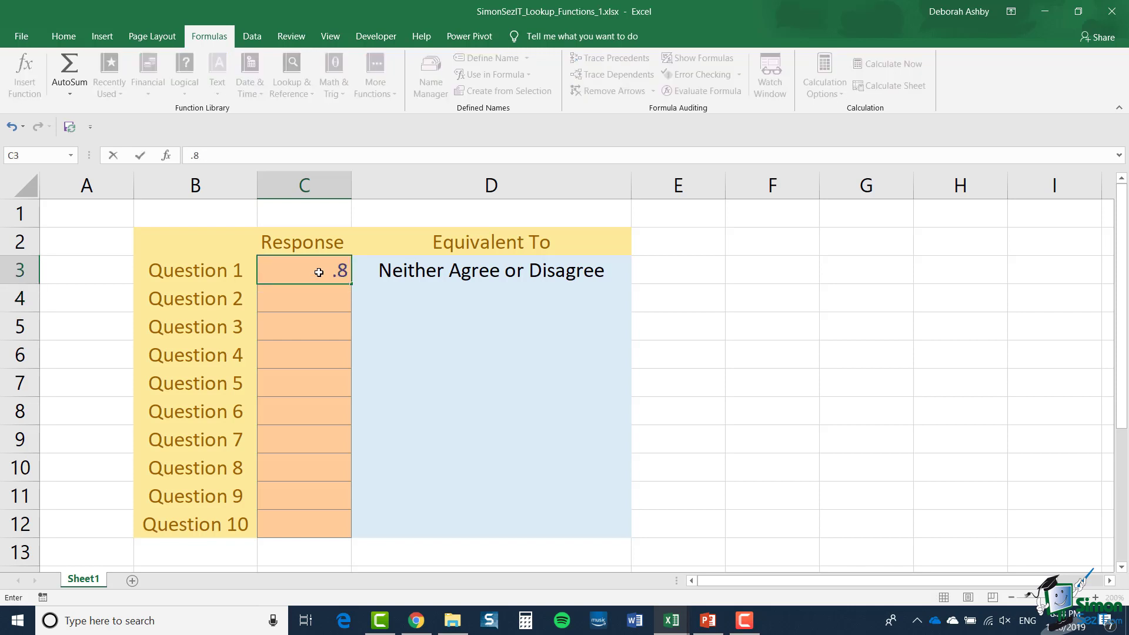
key("Return")
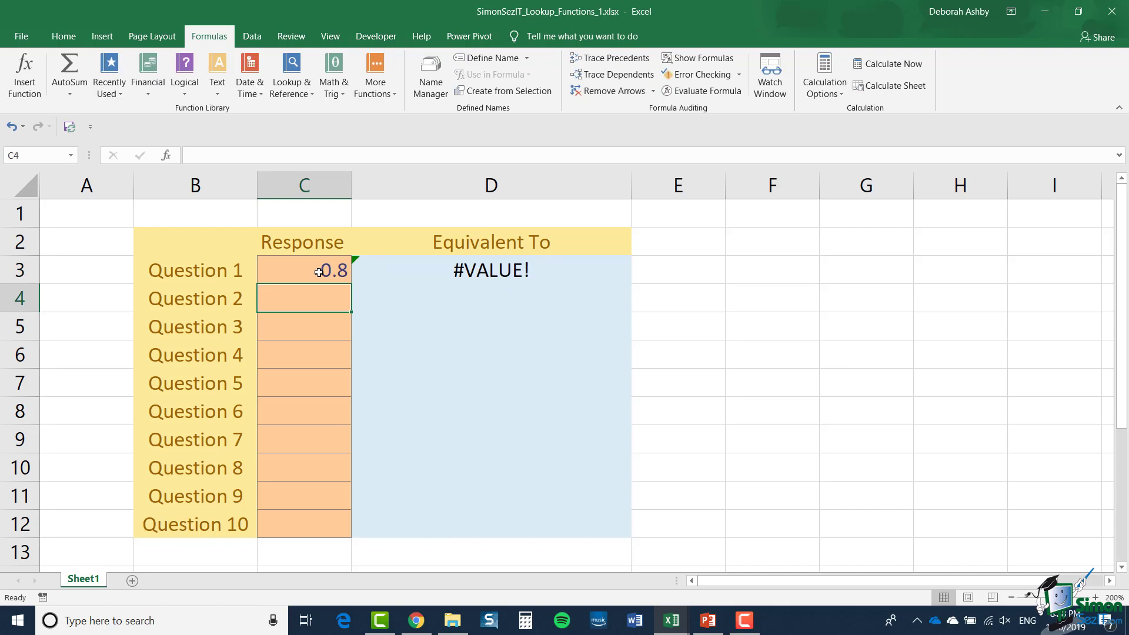
- Set the Question 1 response in C3 to 6 to test an index beyond the five values
left_click(319, 272)
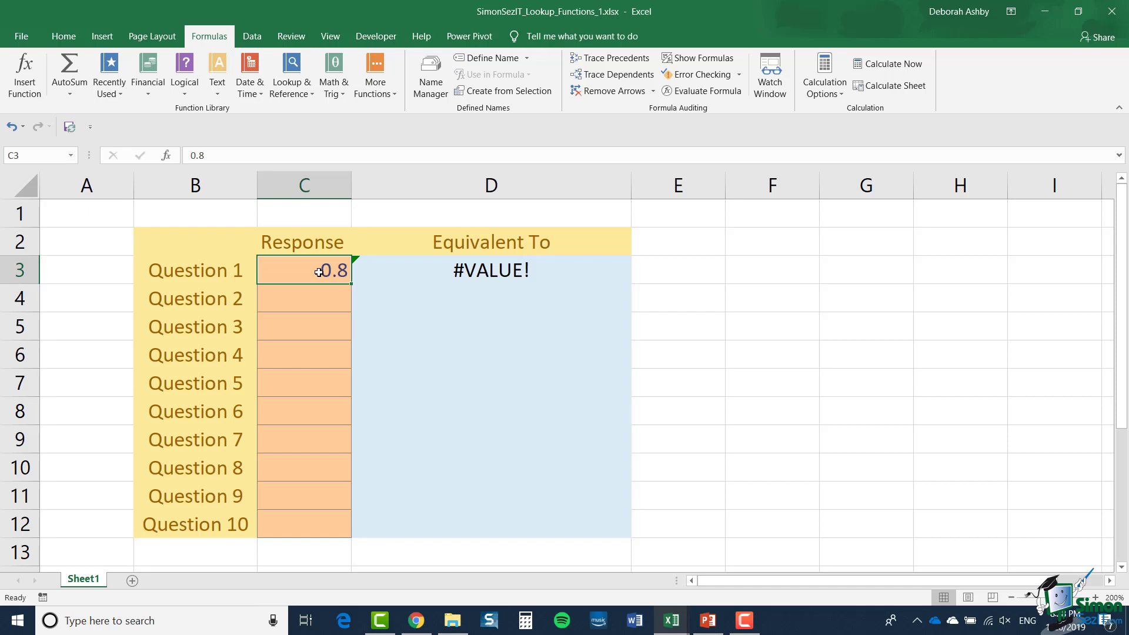
type("6")
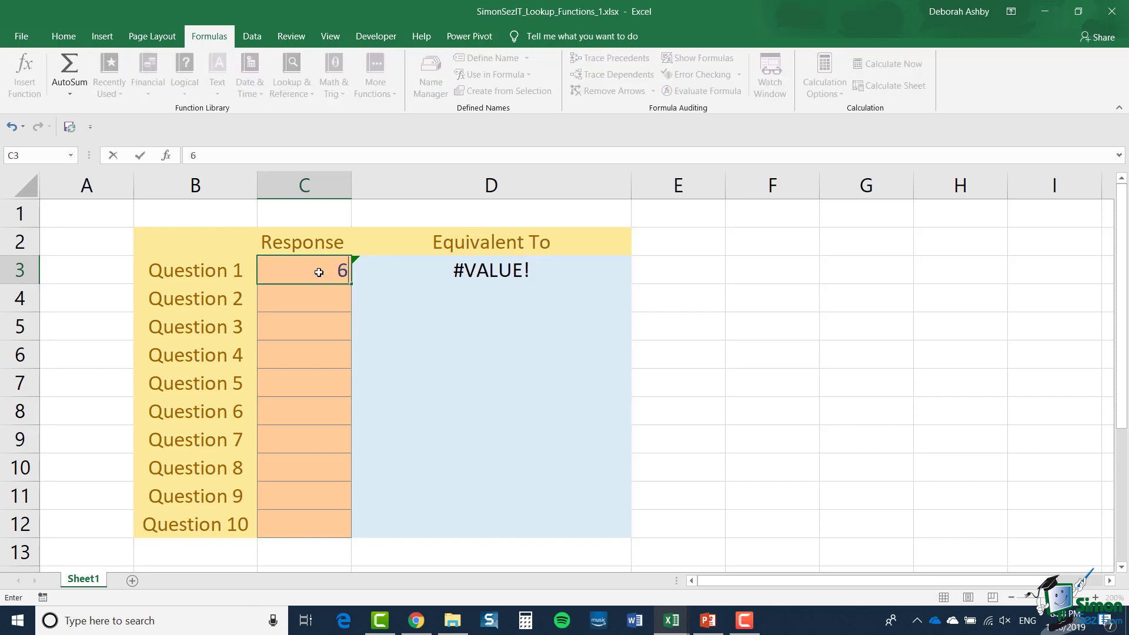
key("Return")
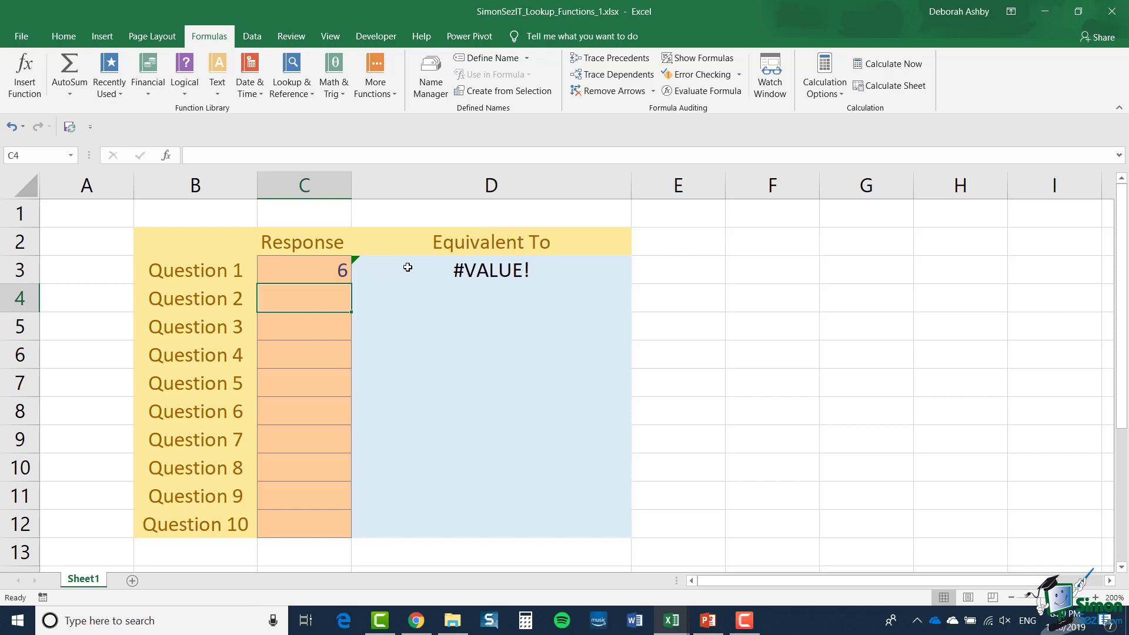
- Wrap the CHOOSE formula in D3 in IFERROR with " " as the error value, and fill it down to D12
left_click(440, 270)
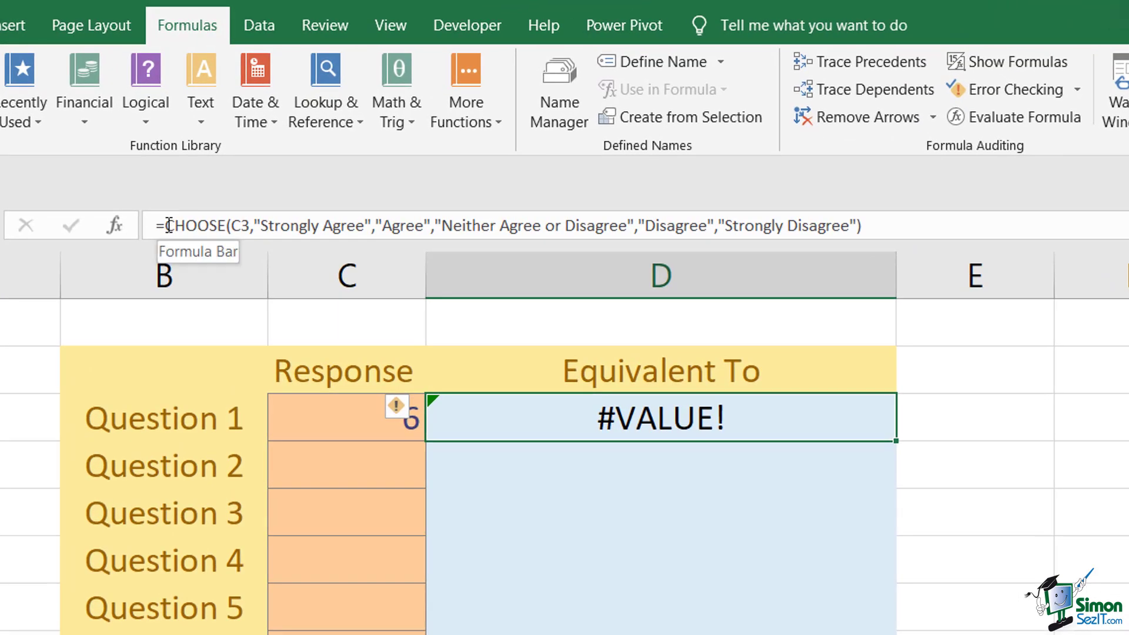
left_click(168, 225)
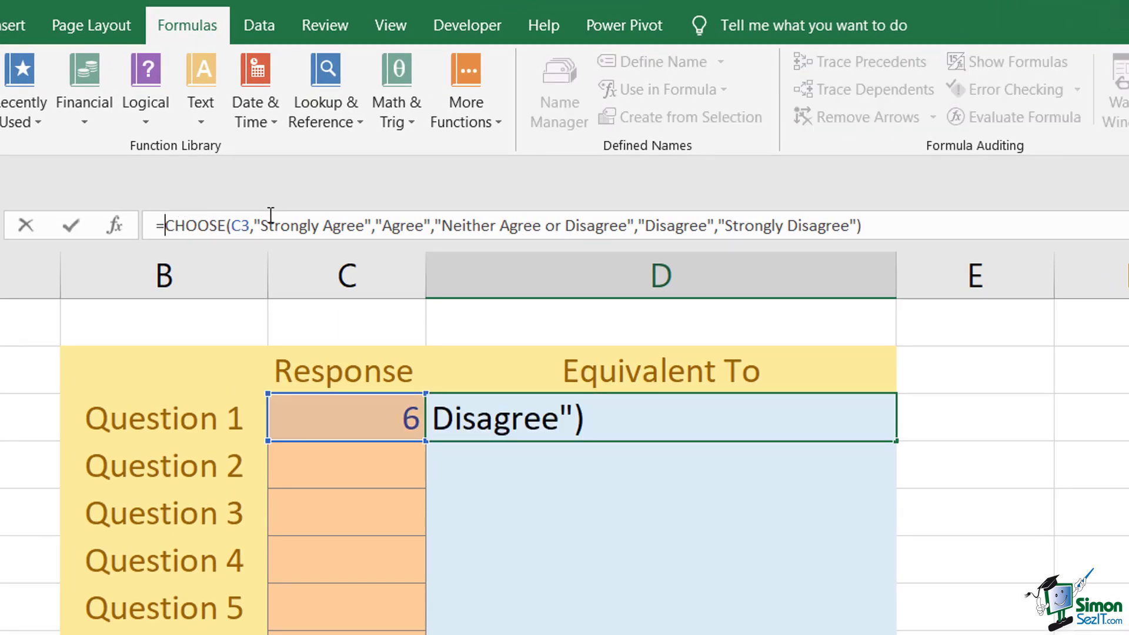
type("IFER")
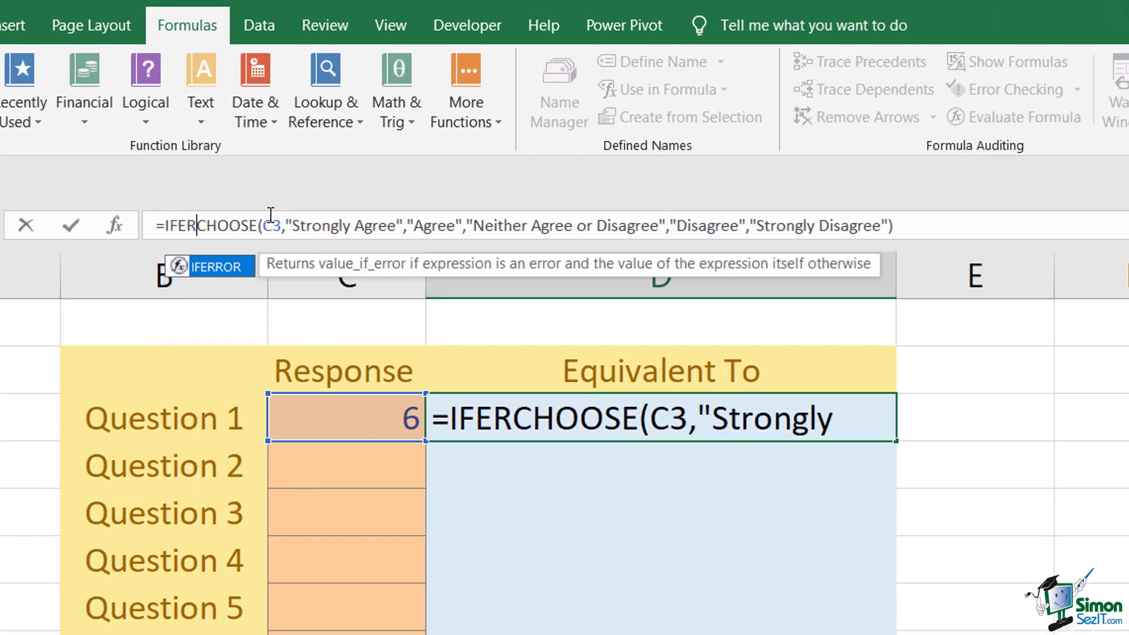
type("ROR(")
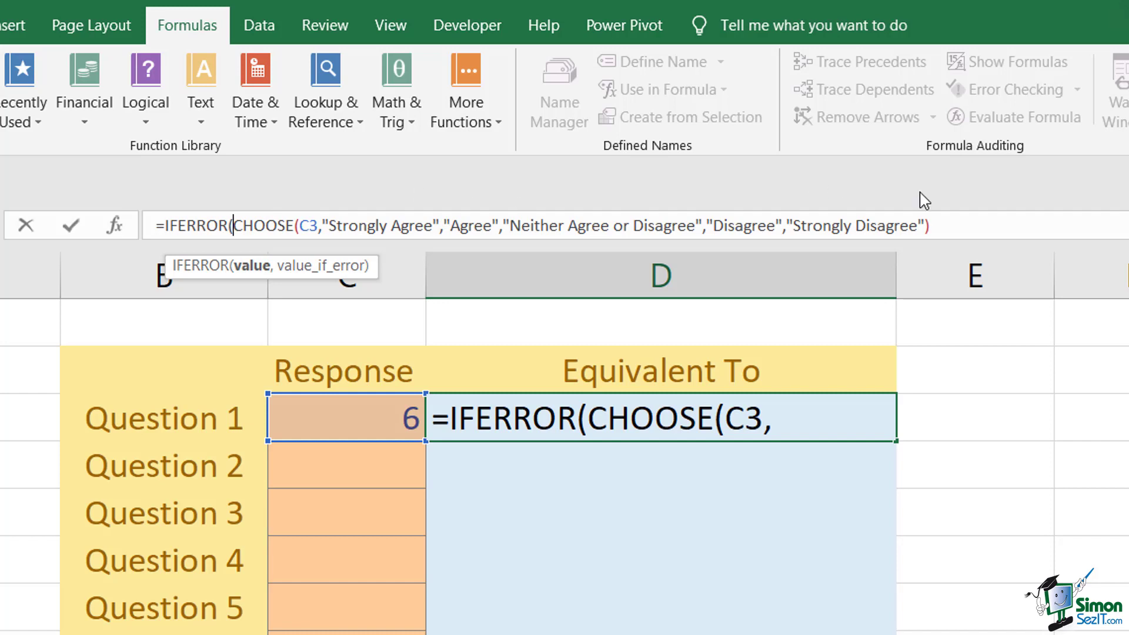
left_click(949, 225)
type(",\"")
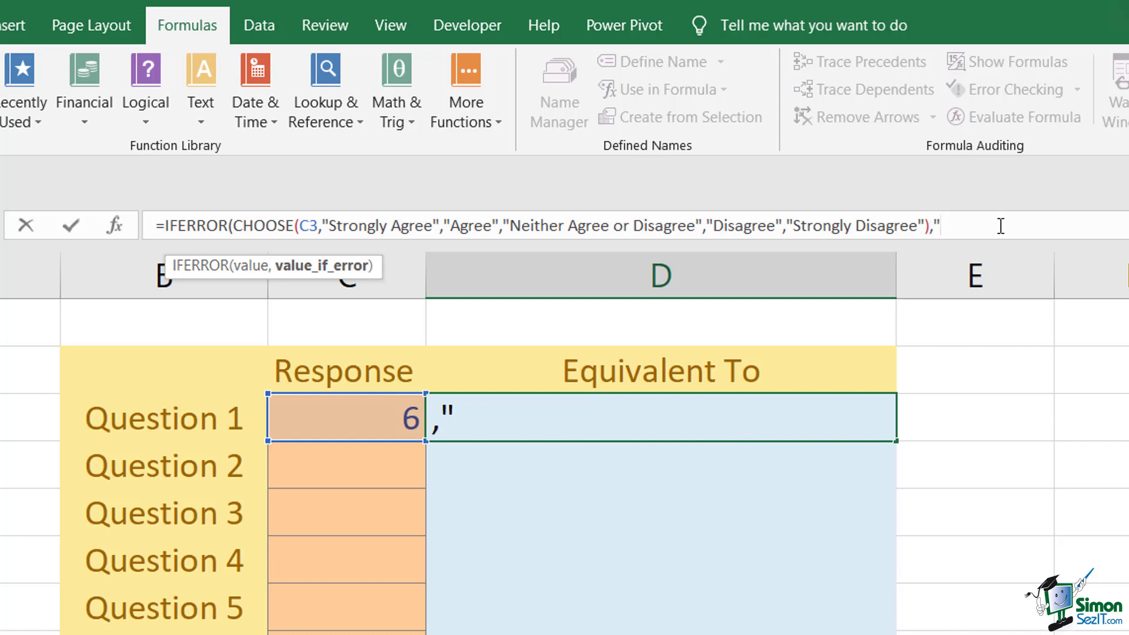
type(" \")")
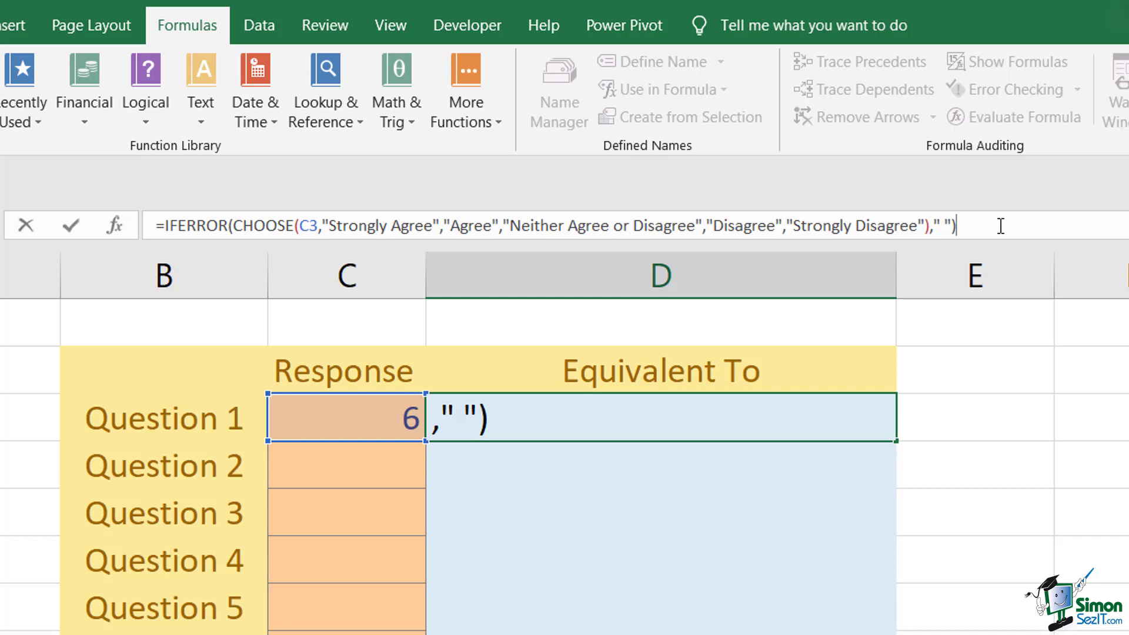
key("Return")
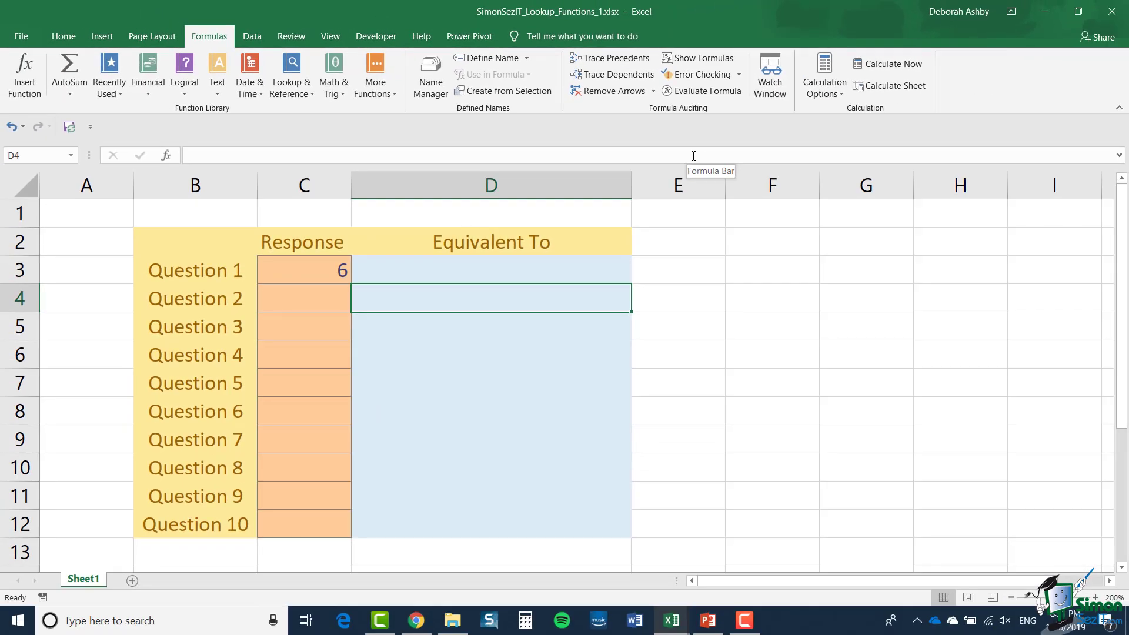
left_click(601, 270)
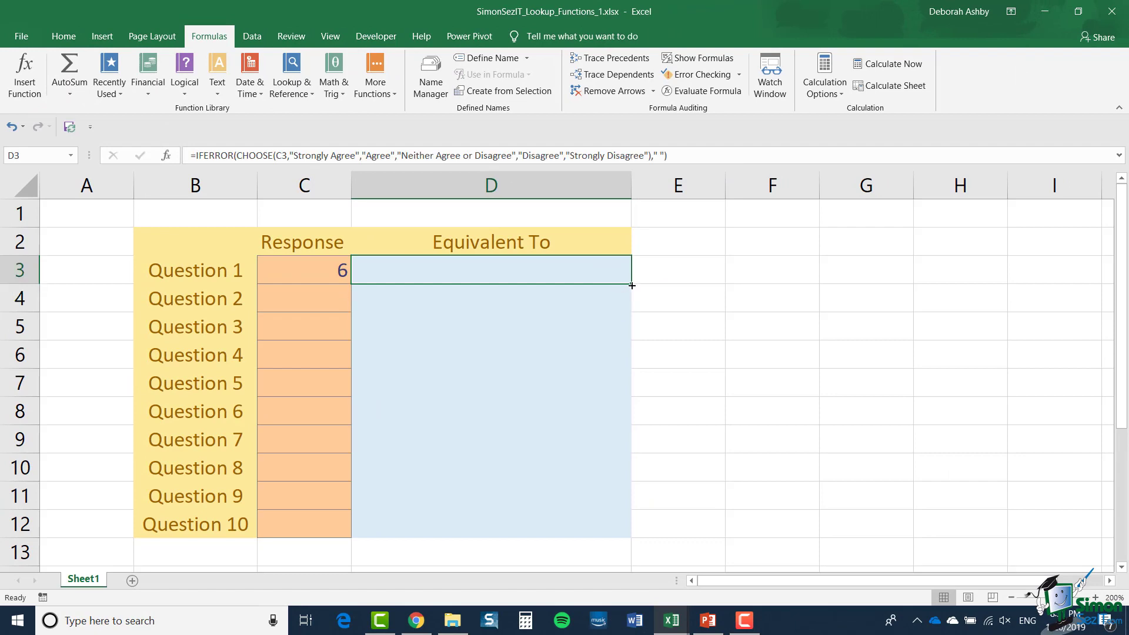
double_click(631, 285)
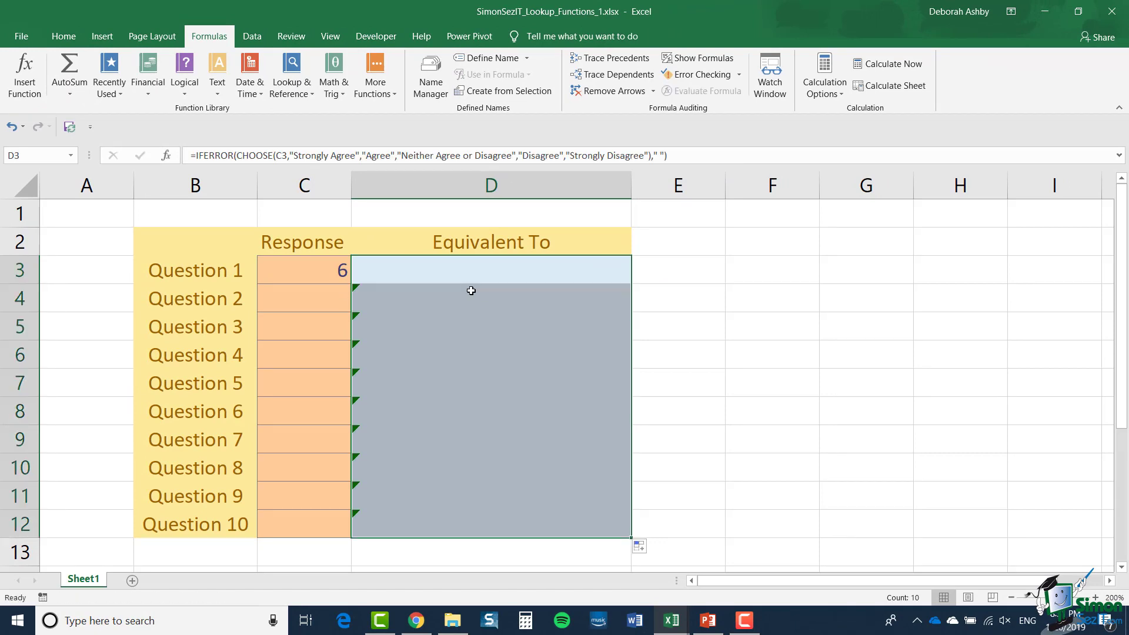
- Enter the responses 3, 1 and 0 for Questions 2 to 4 in C4:C6
left_click(337, 300)
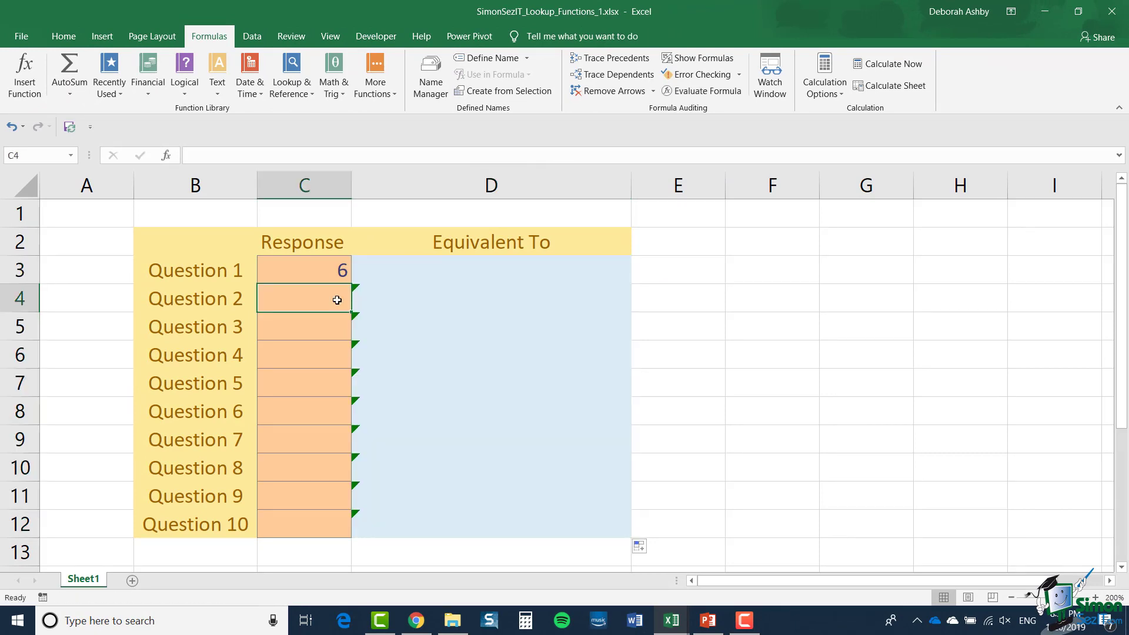
type("3")
key("Return")
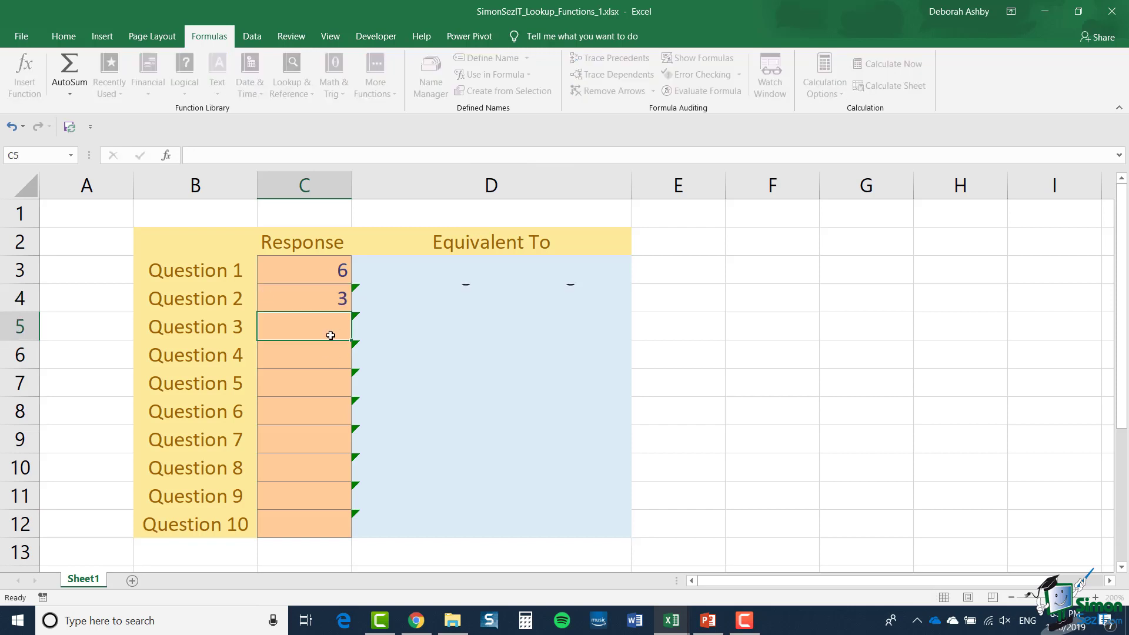
type("1")
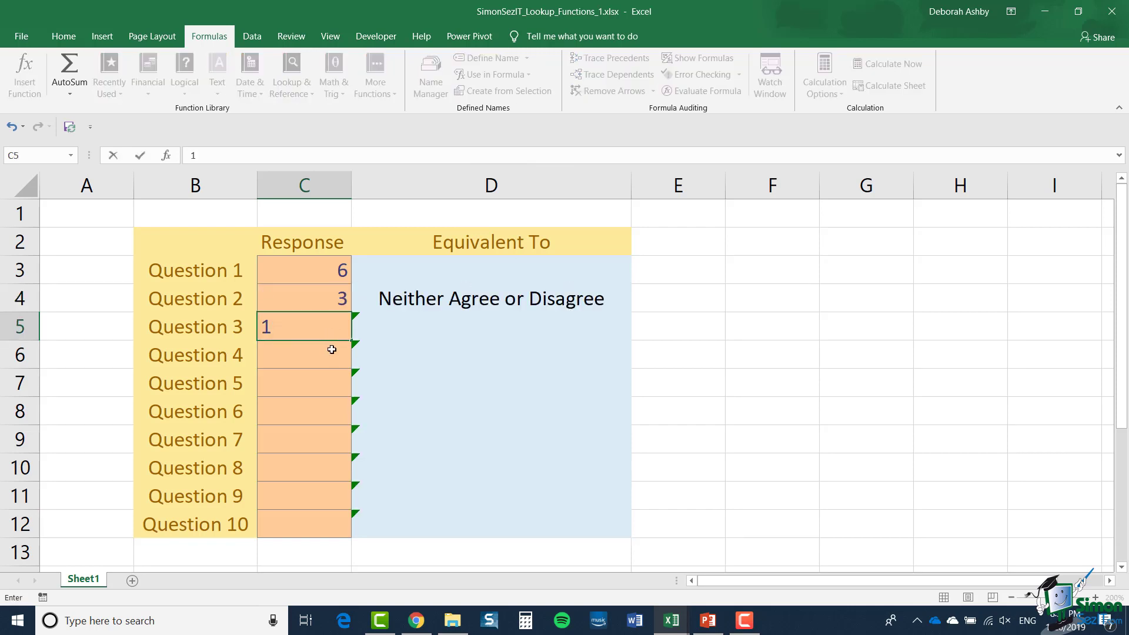
key("Return")
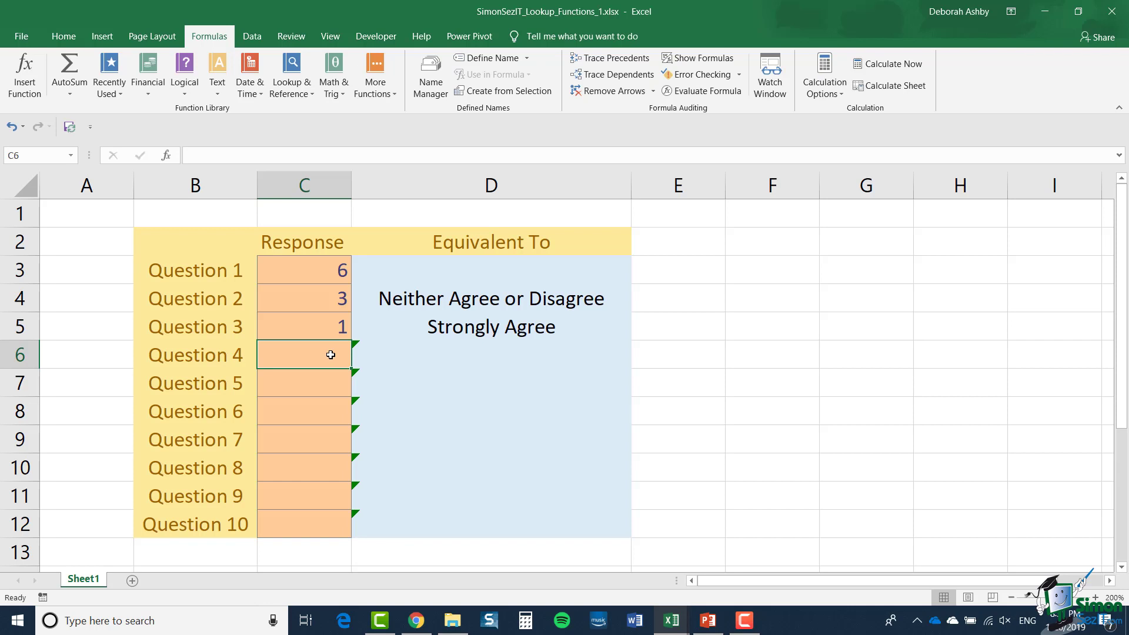
type("0")
key("Return")
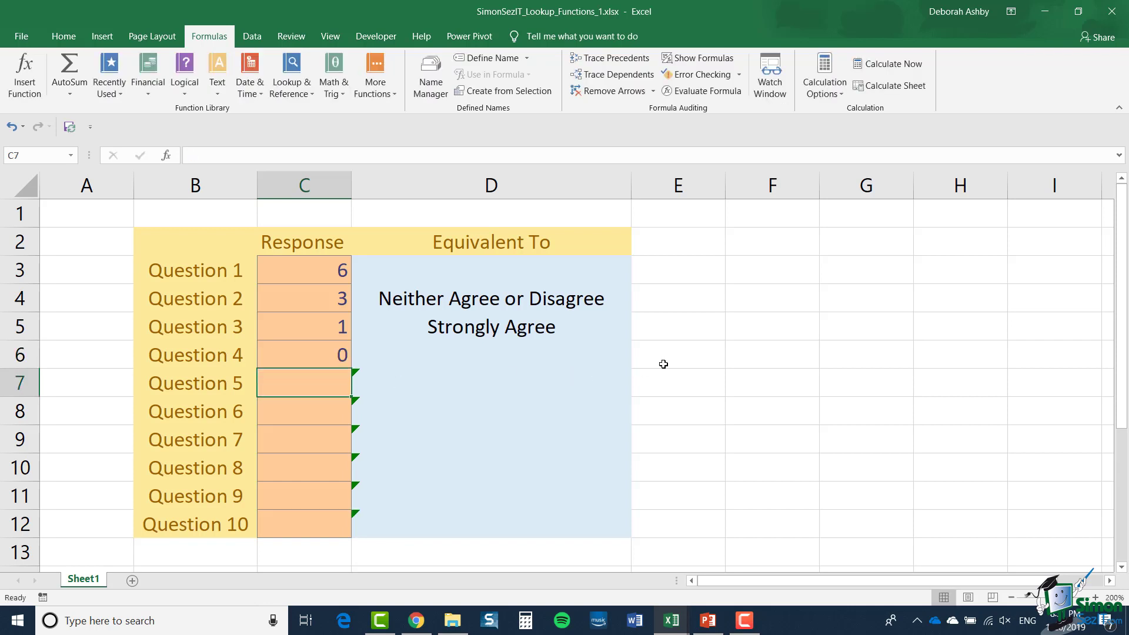
- Examine the IFERROR and CHOOSE formulas behind the Question 1 and Question 2 results in D3 and D4
left_click(532, 269)
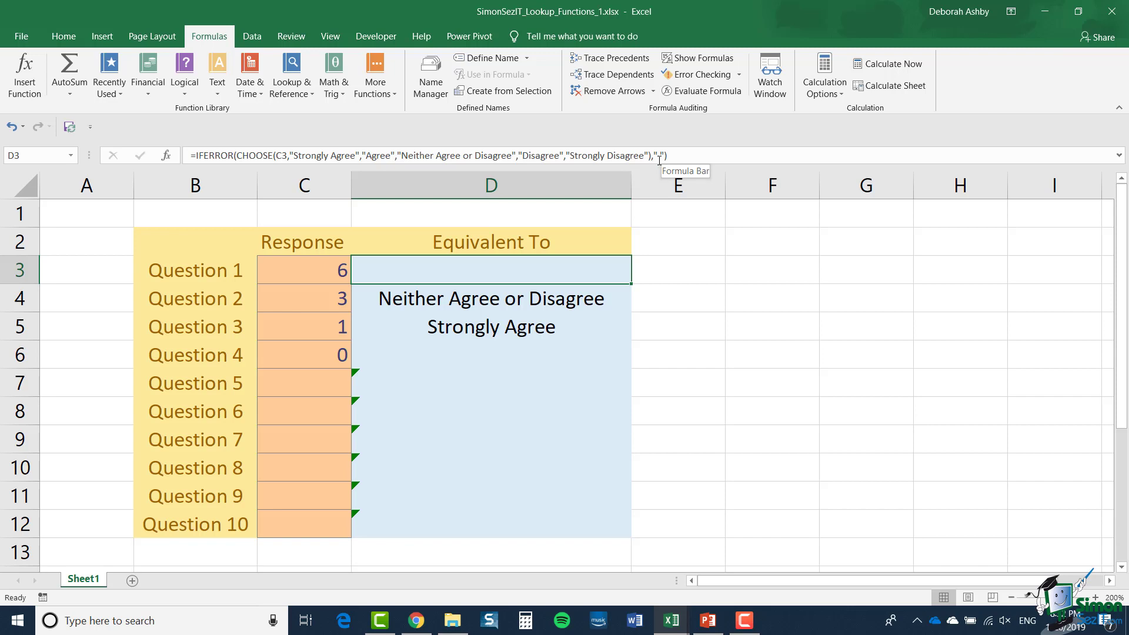
left_click(520, 302)
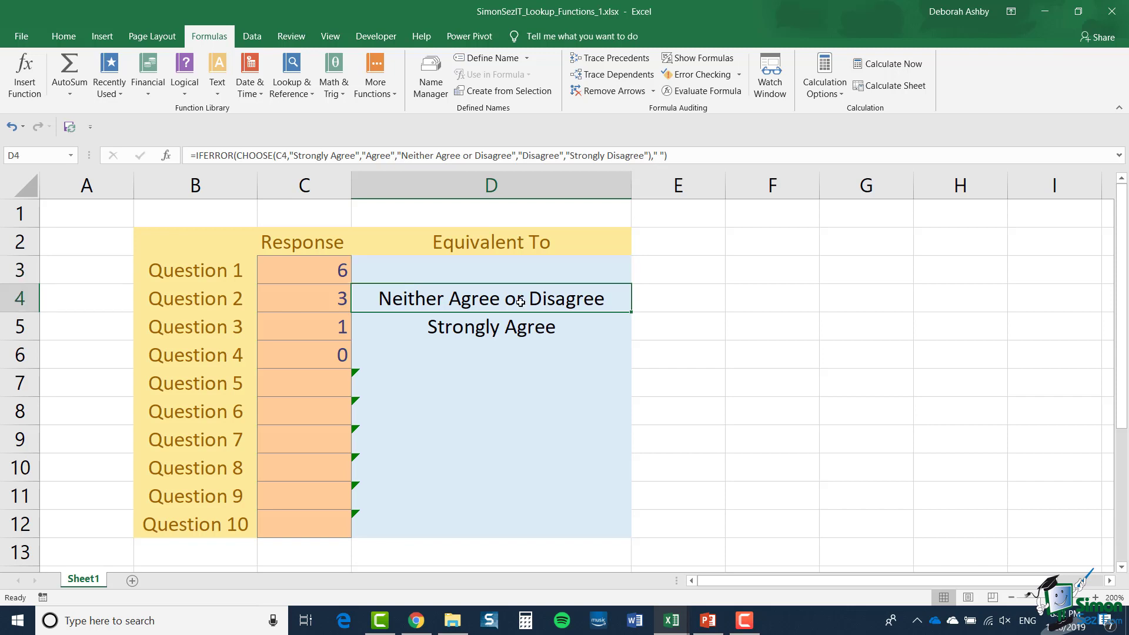
double_click(520, 302)
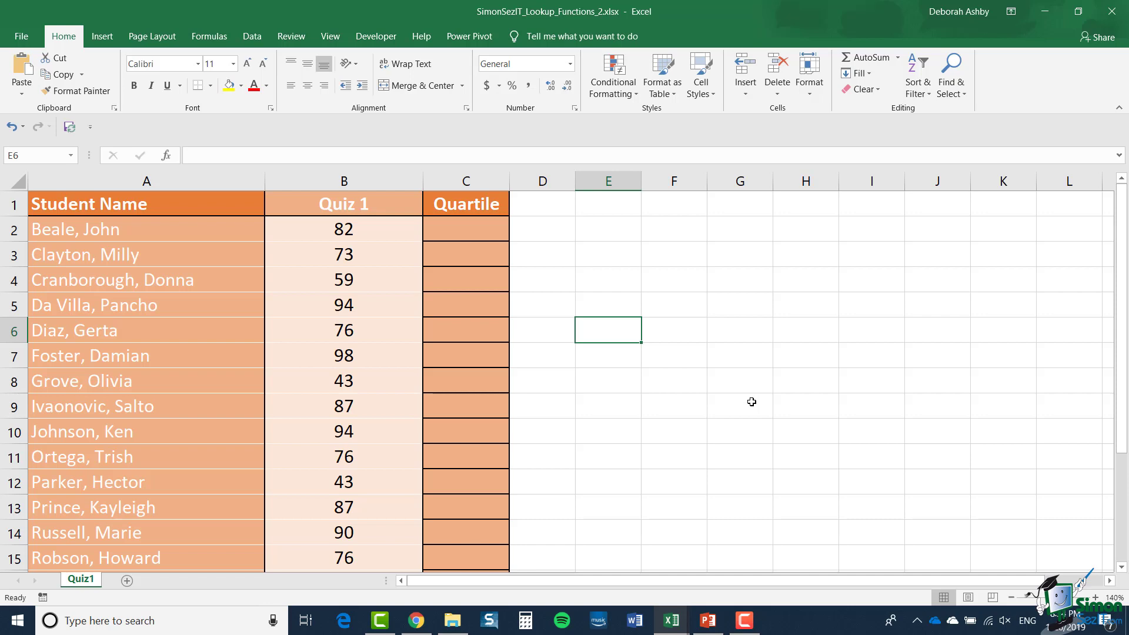
- Start inserting a function in F2 of the Quiz1 sheet and search all function categories for Quartile
left_click_drag(78, 482, 468, 488)
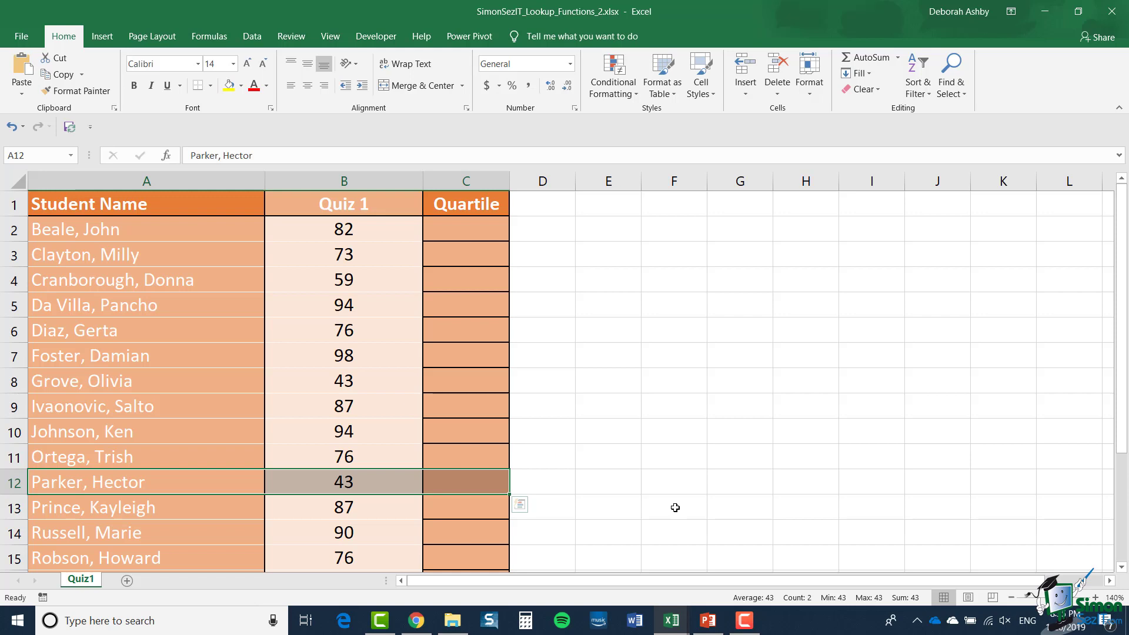
left_click(663, 232)
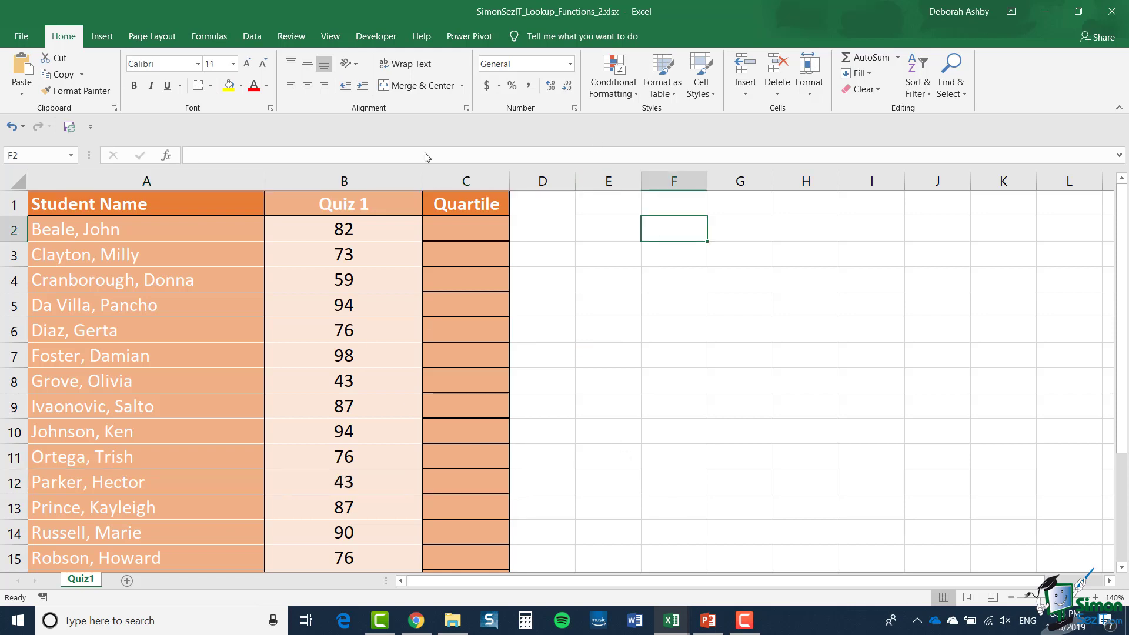
left_click(167, 157)
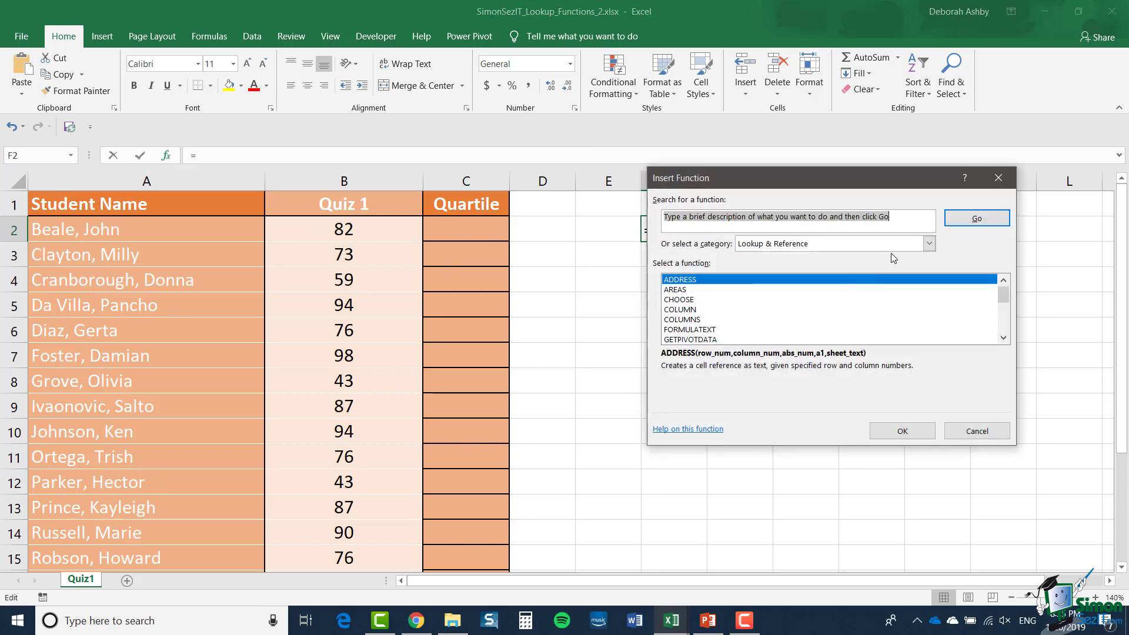
left_click(929, 244)
left_click(929, 244)
left_click(795, 272)
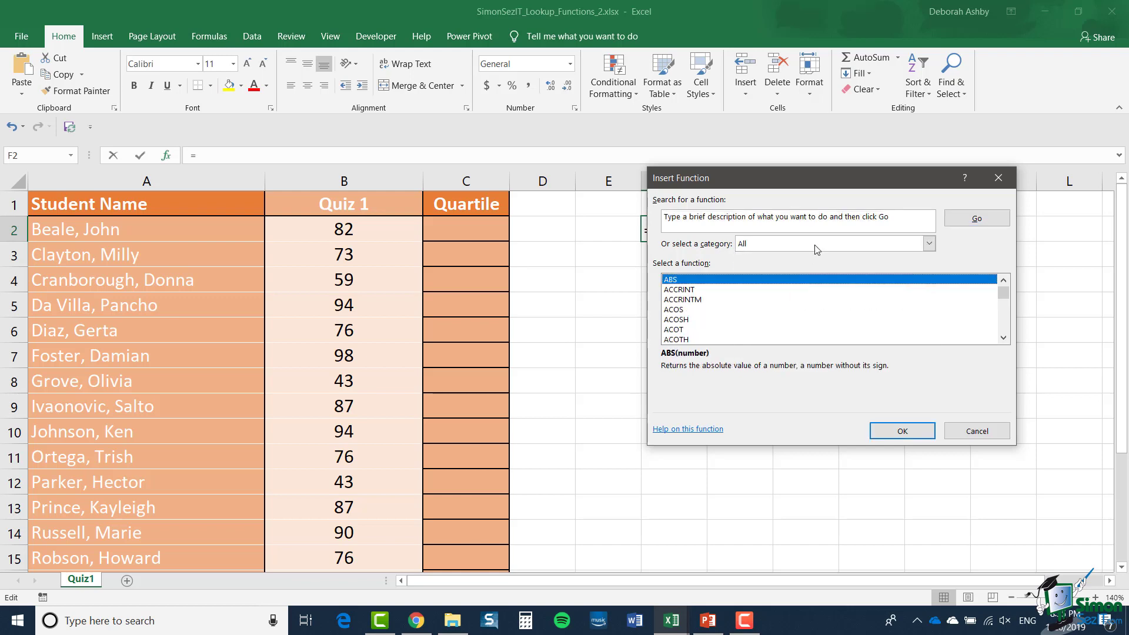
left_click(859, 219)
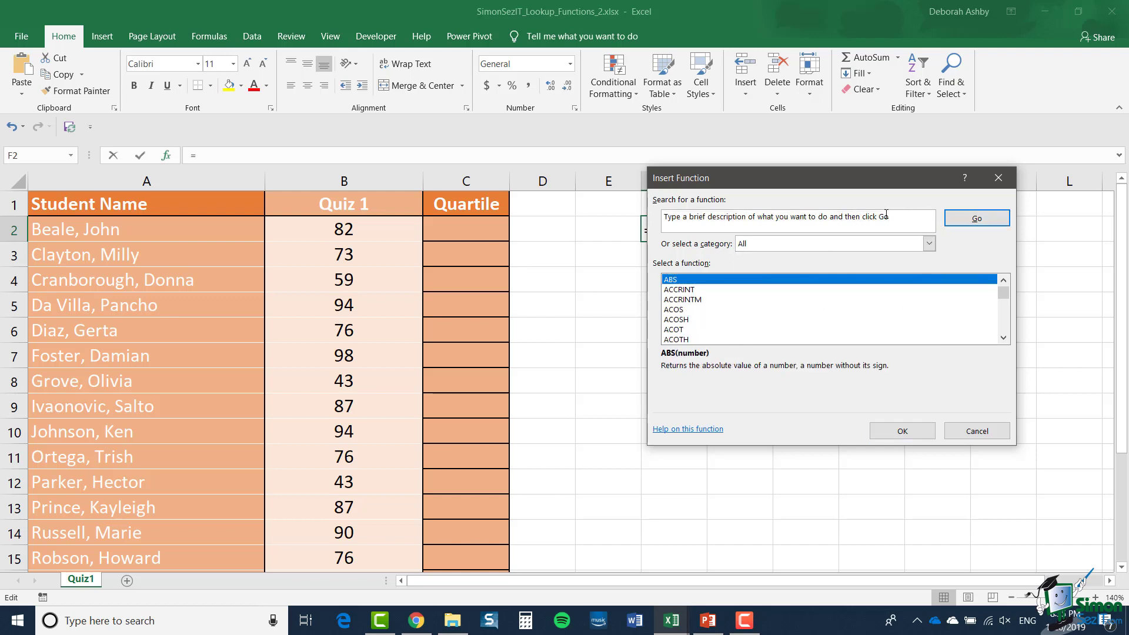
left_click_drag(890, 216, 654, 214)
type("Quartile")
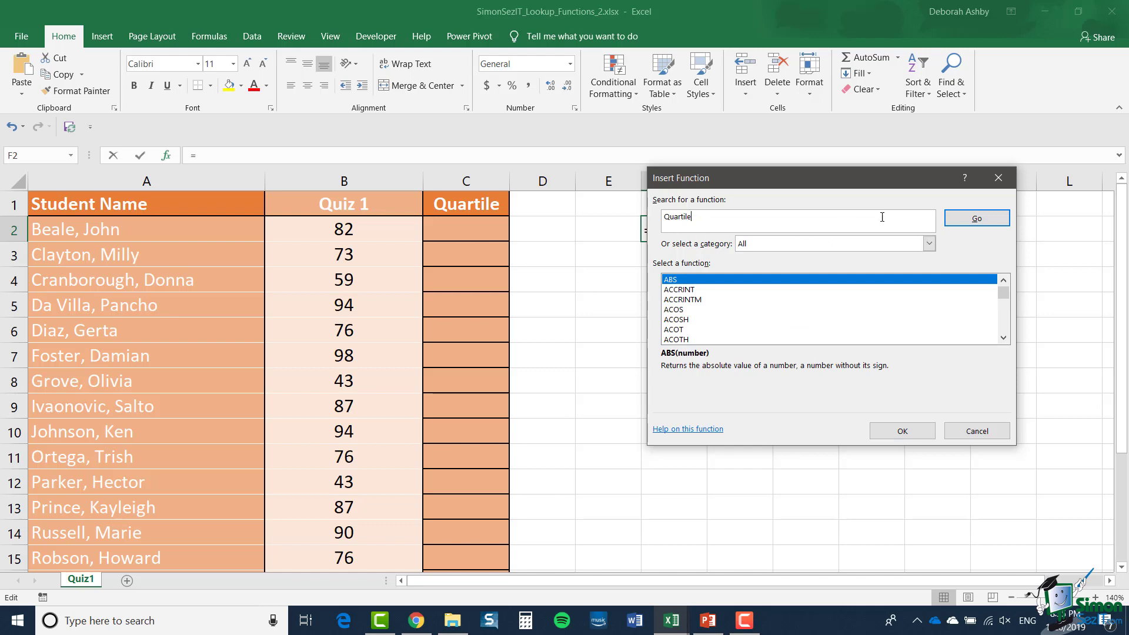
left_click(976, 219)
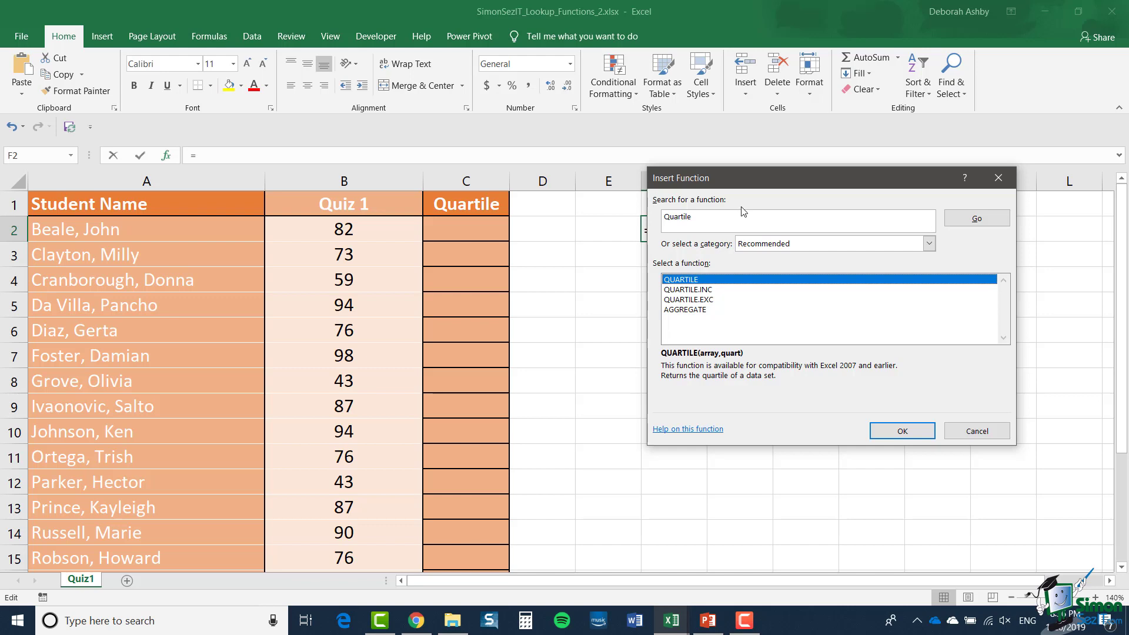
- Insert QUARTILE.INC in F2 with the Quiz 1 scores B2:B20 as the array and 1 as the quart
left_click(717, 290)
left_click(896, 435)
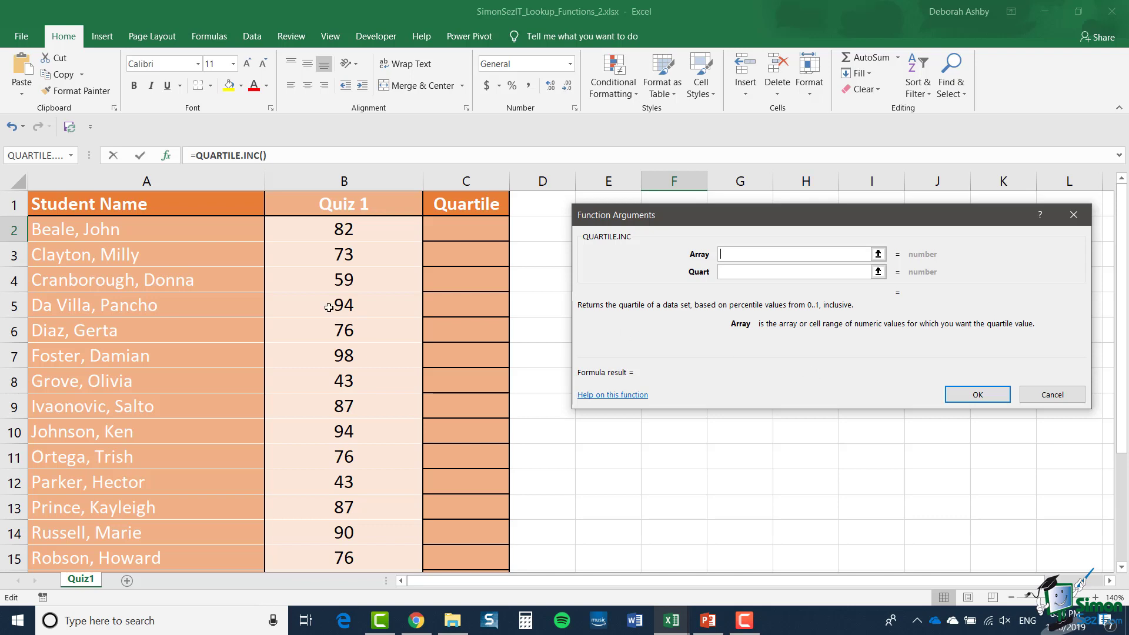
left_click(368, 233)
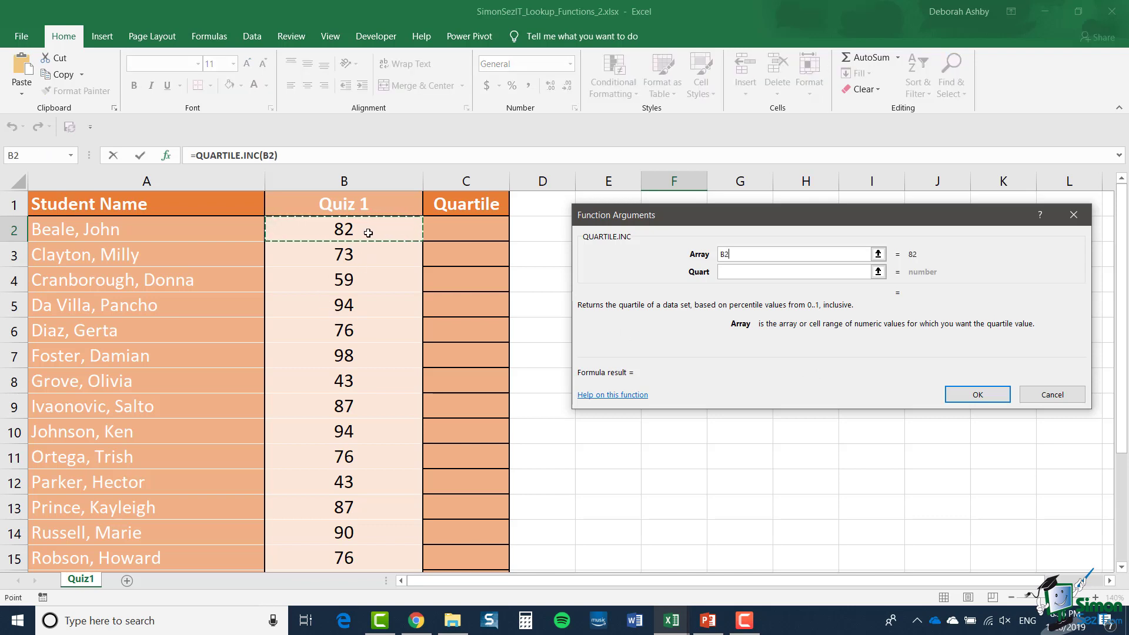
key("ctrl+shift+Down")
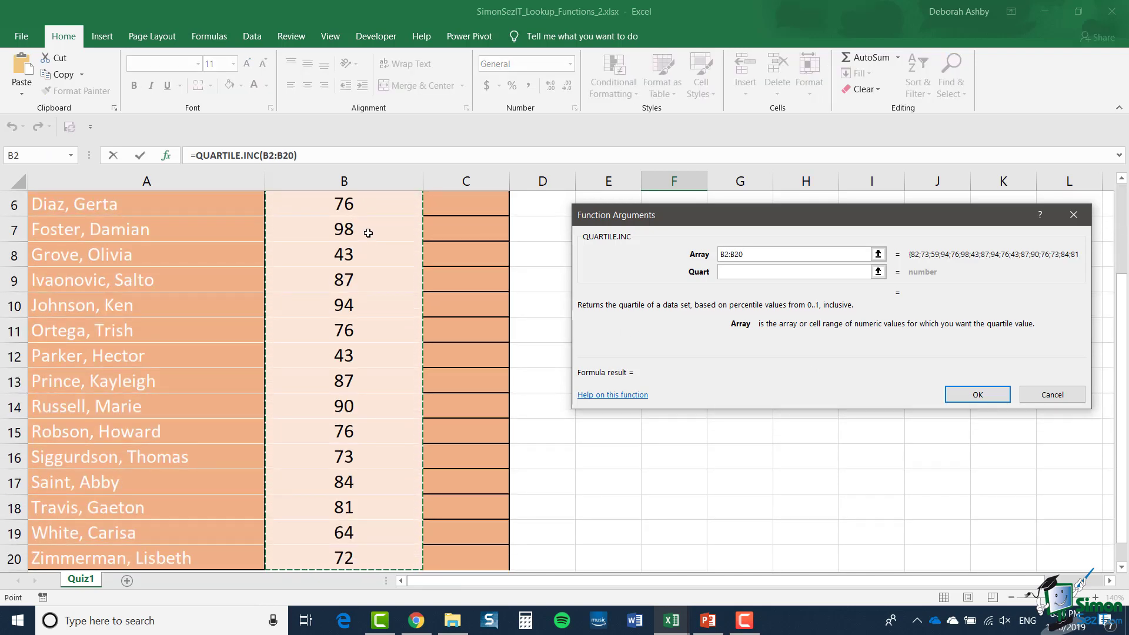
left_click(739, 273)
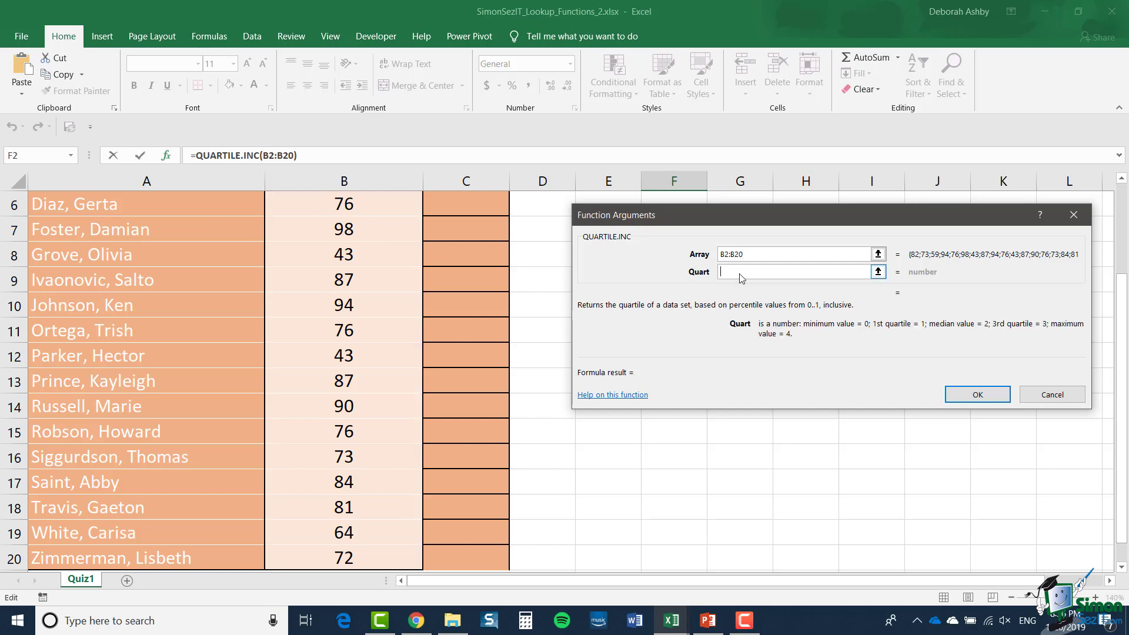
type("1")
left_click(973, 395)
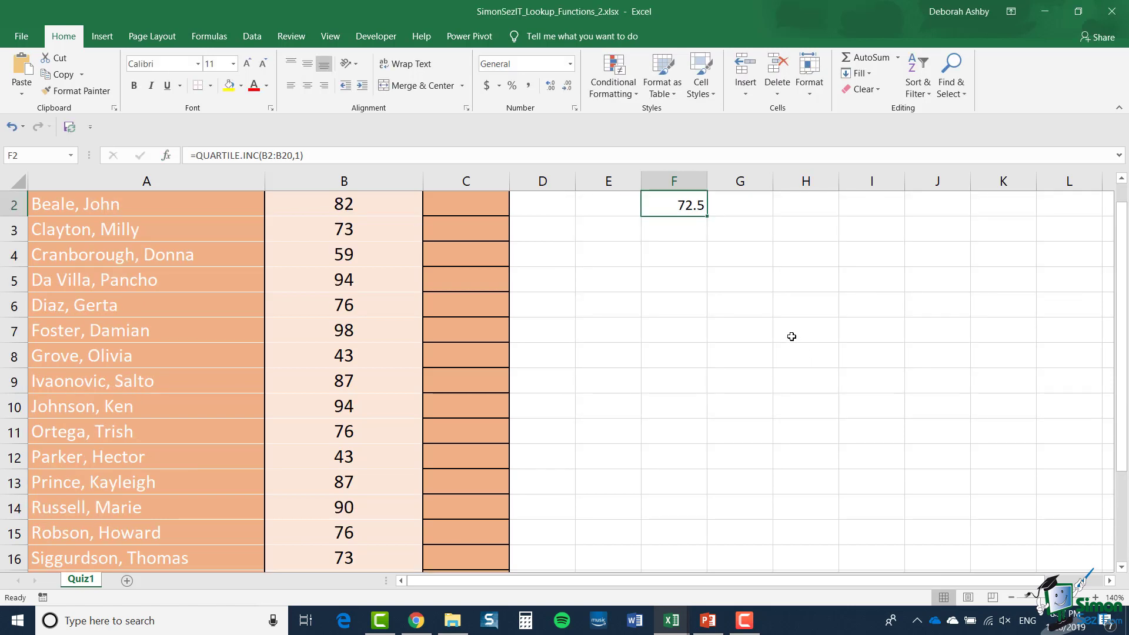
scroll(791, 337, "up", 1)
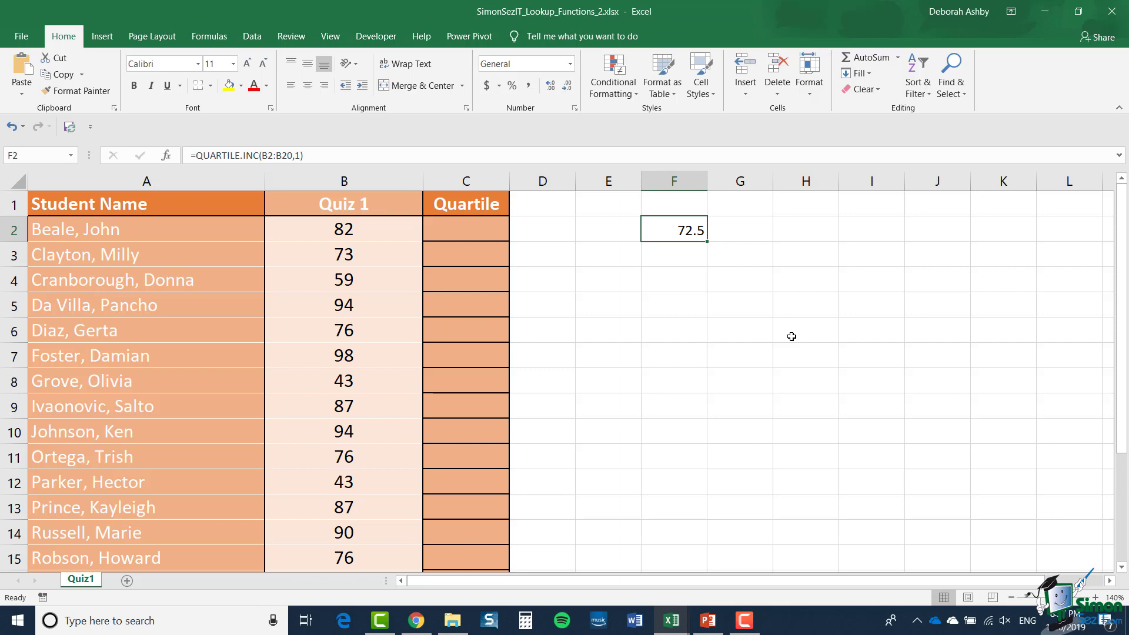
- Try to fill the F2 quartile formula right through I2 and check the range copied into G2
left_click_drag(675, 230, 871, 231)
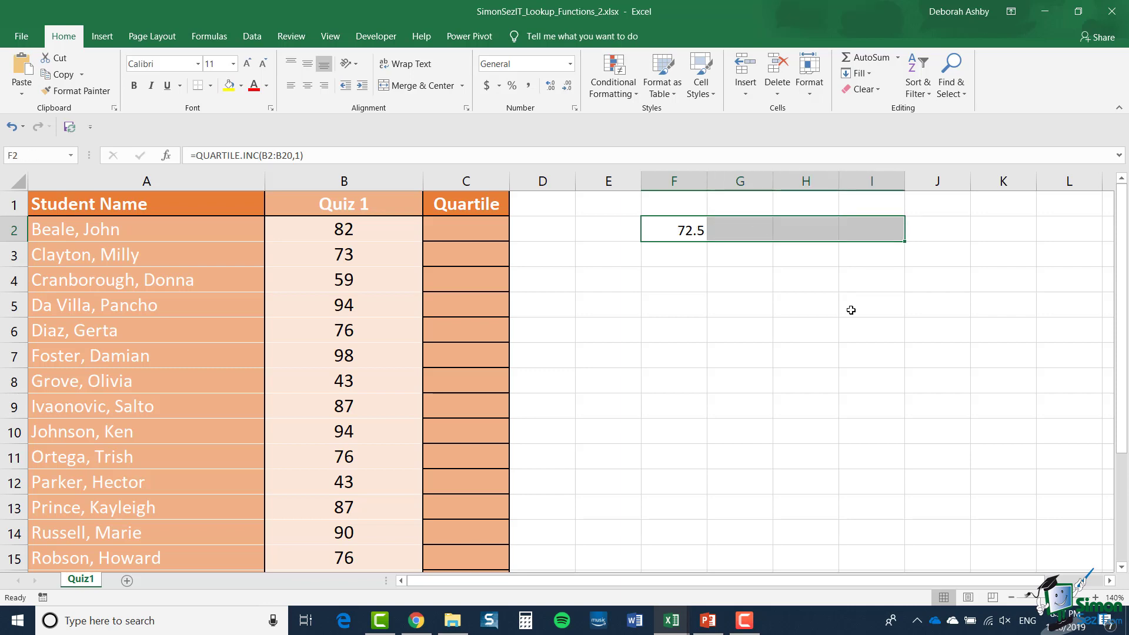
key("ctrl+r")
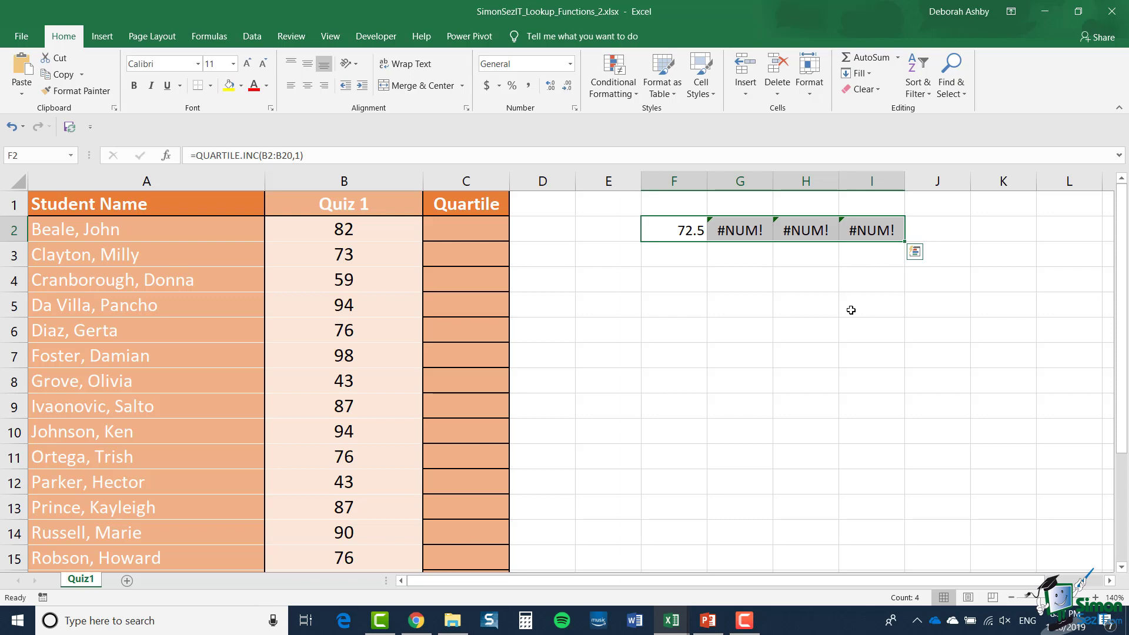
double_click(738, 230)
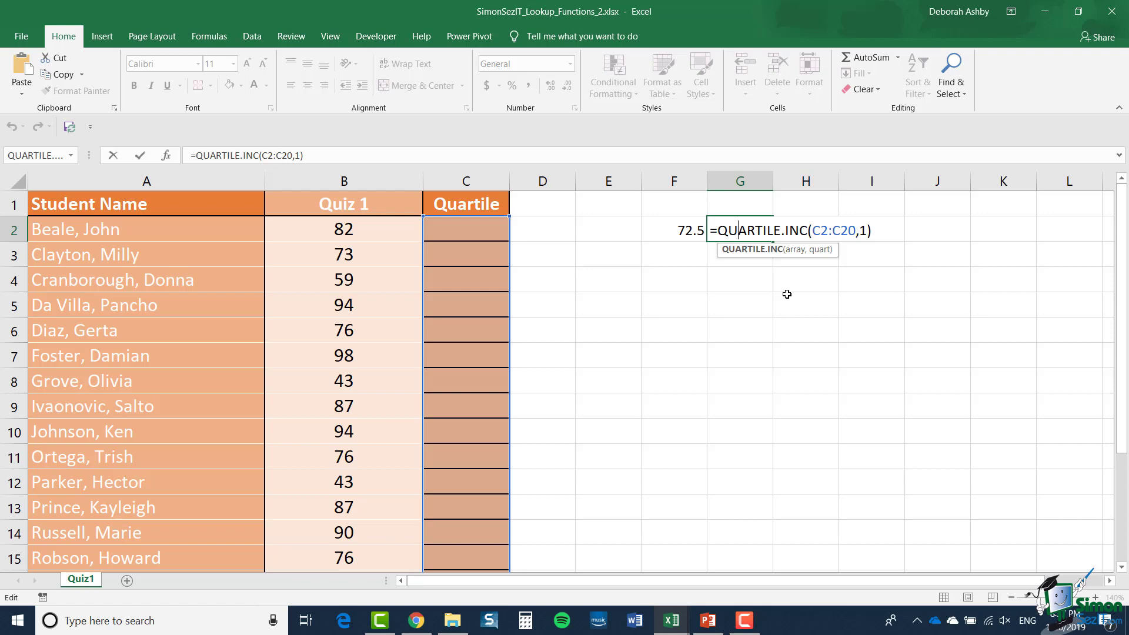
key("ctrl+Return")
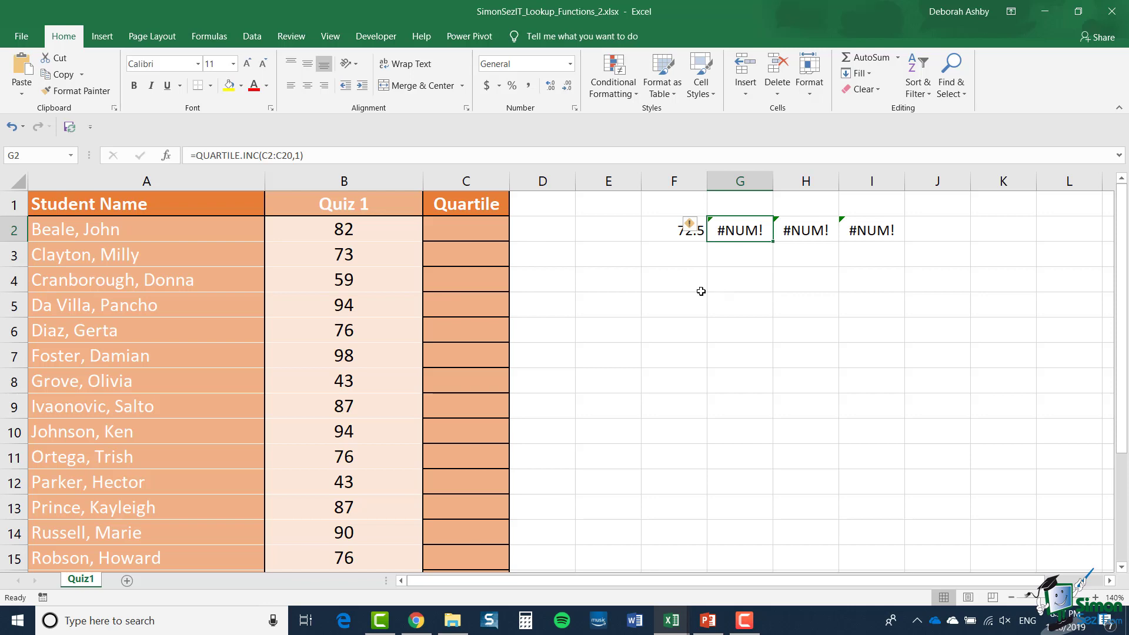
- Make the array in the F2 formula absolute as $B$2:$B$20 and fill the formula right through I2
double_click(662, 229)
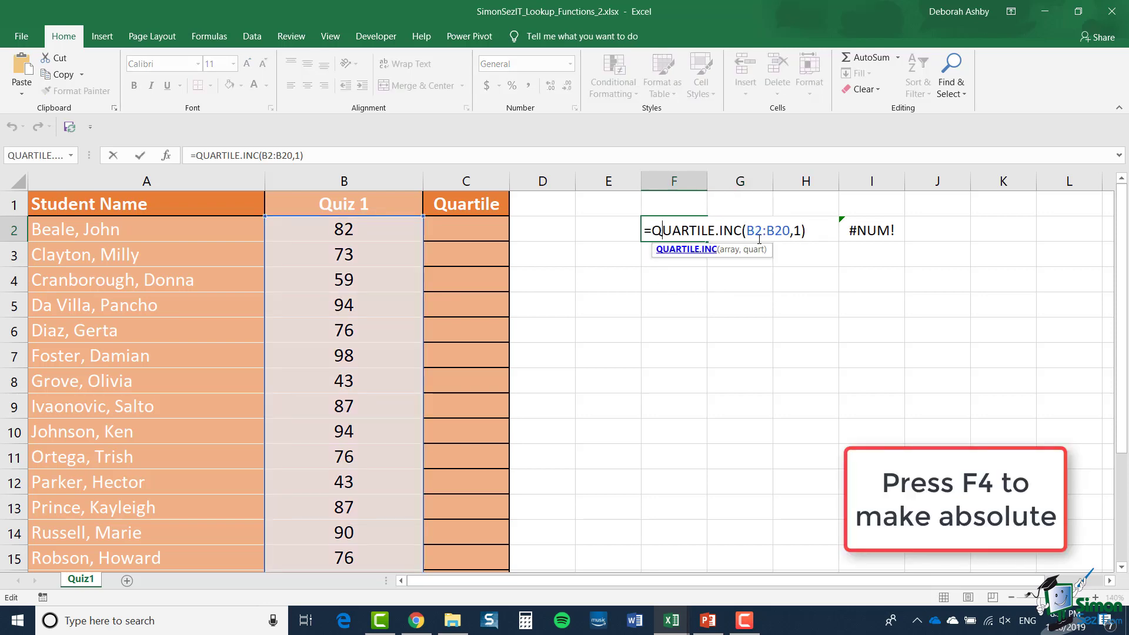
left_click(755, 231)
key("F4")
key("Right")
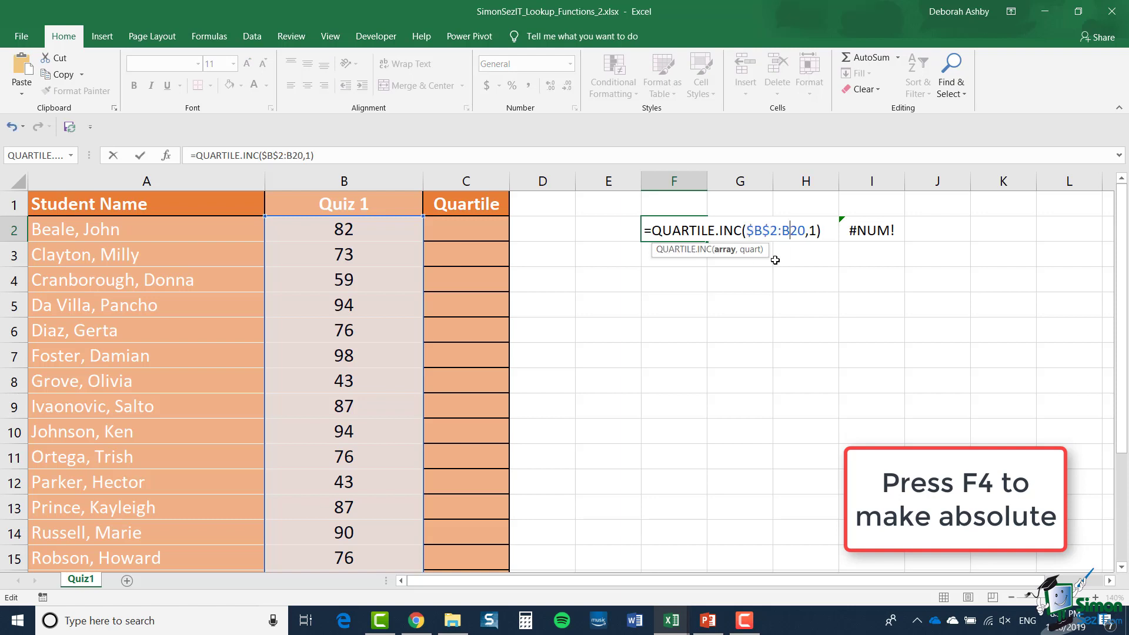
key("F4")
key("ctrl+Return")
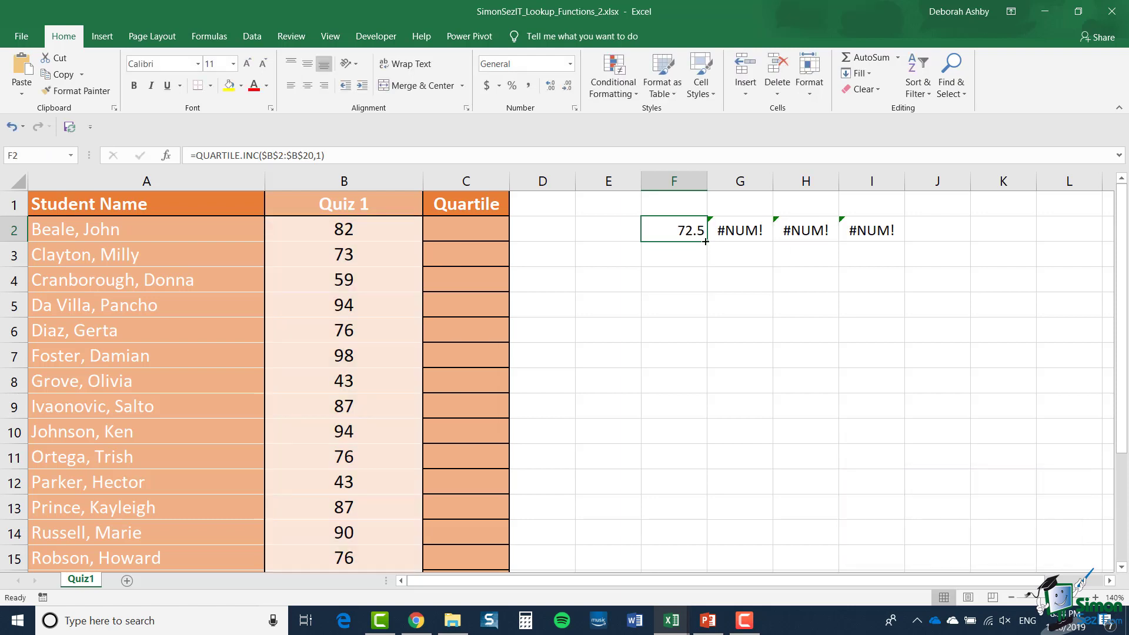
left_click_drag(706, 241, 900, 241)
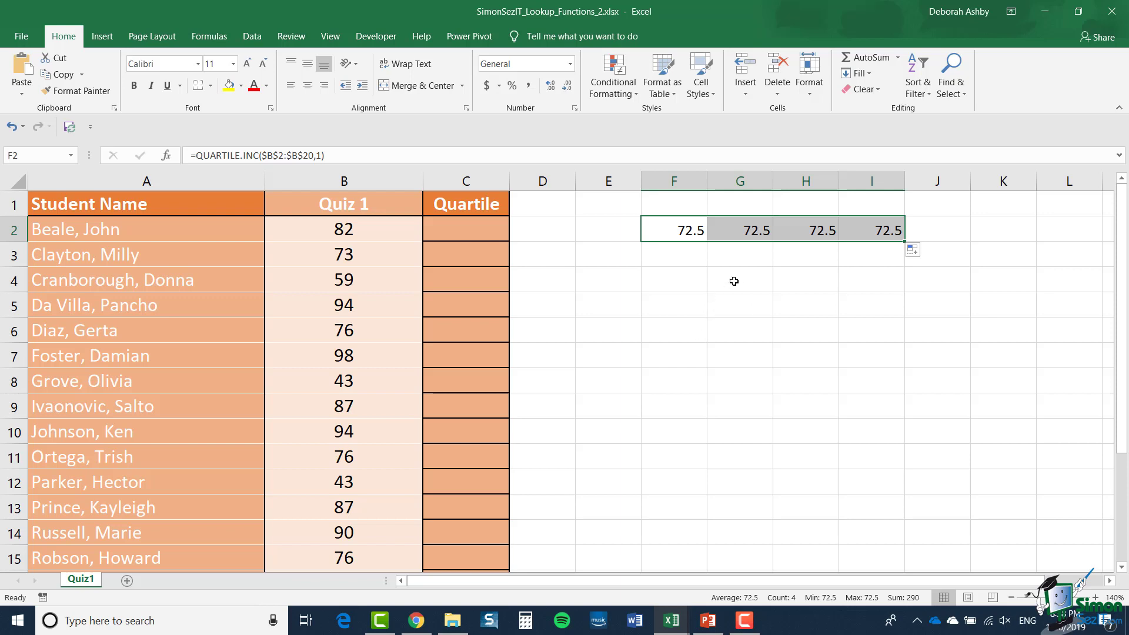
- Set the quart argument of the QUARTILE.INC formulas to 2 in G2 and 3 in H2
double_click(739, 228)
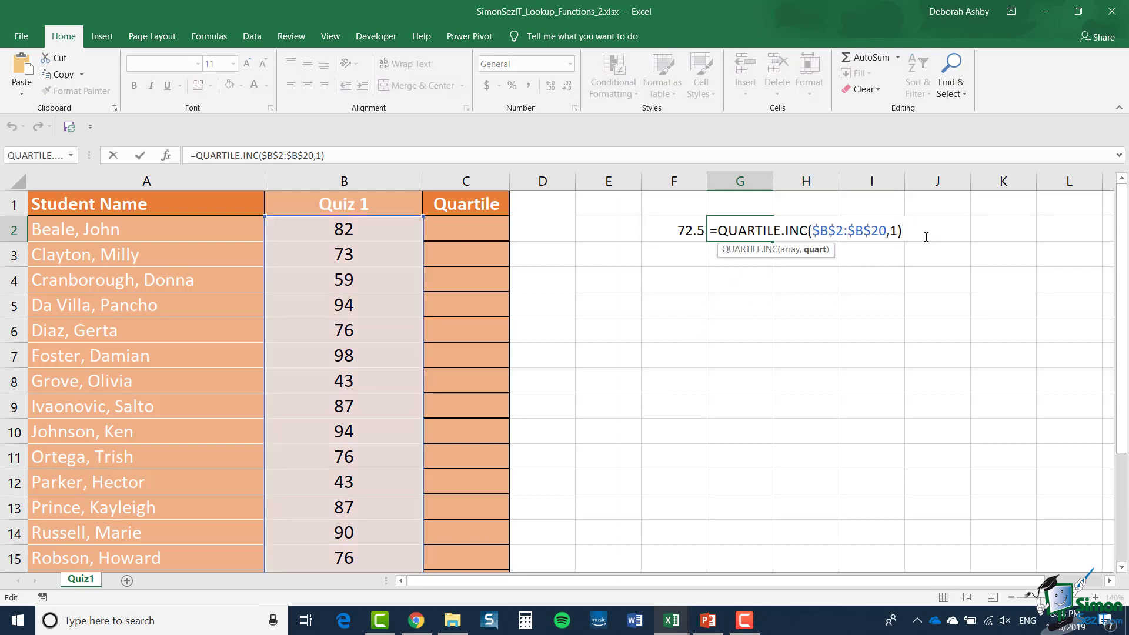
key("BackSpace")
type("2")
key("Return")
double_click(812, 230)
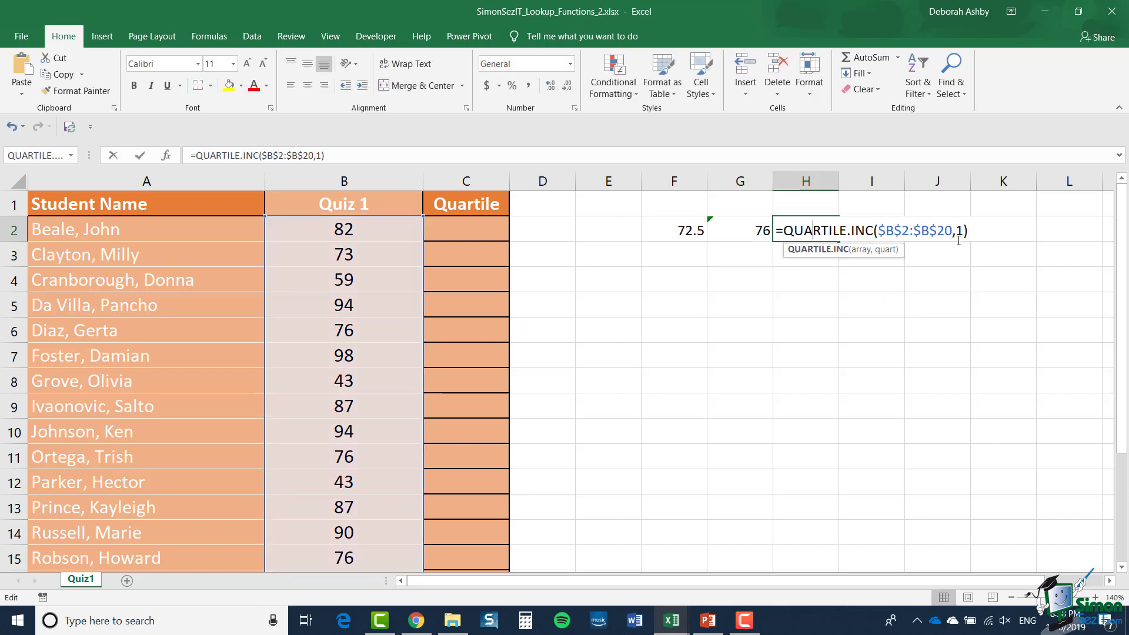
left_click(965, 232)
key("BackSpace")
type("3")
key("Return")
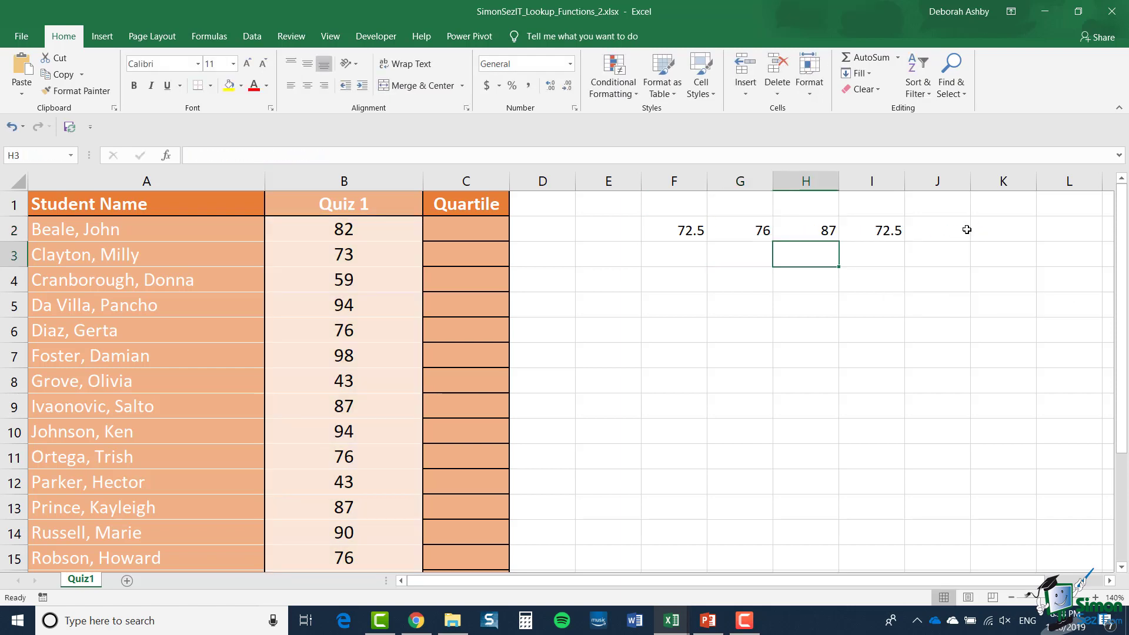
- Set the quart argument of the QUARTILE.INC formula in I2 to 4
double_click(880, 229)
left_click(1028, 231)
key("BackSpace")
type("4")
key("Return")
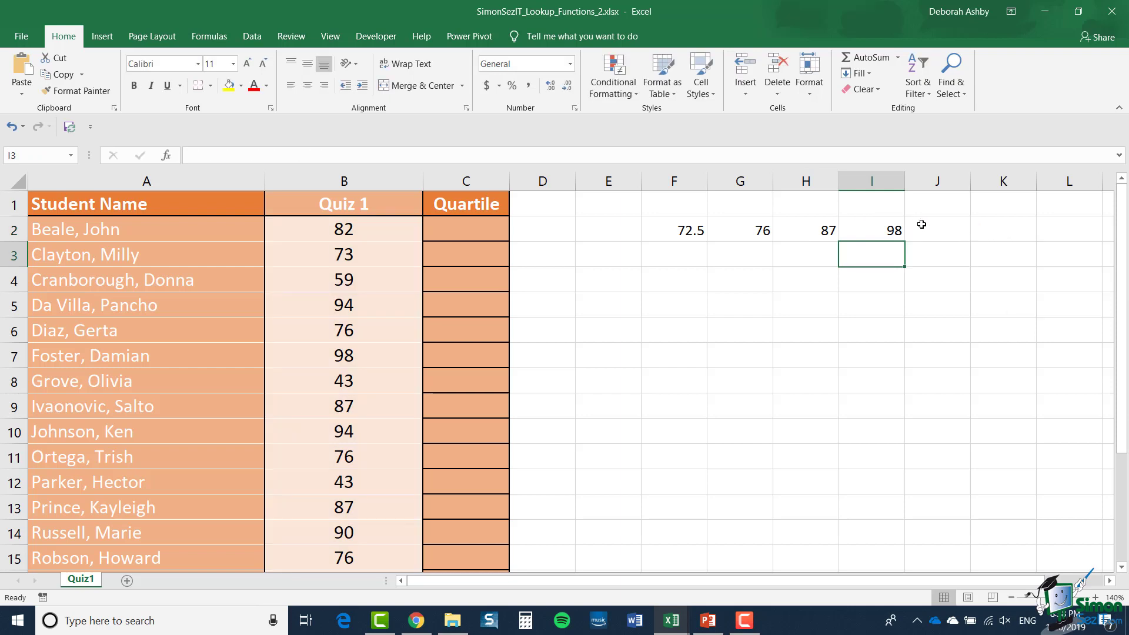
- Enter 0 in E2 as the lowest breakpoint before the quartile values
left_click(617, 233)
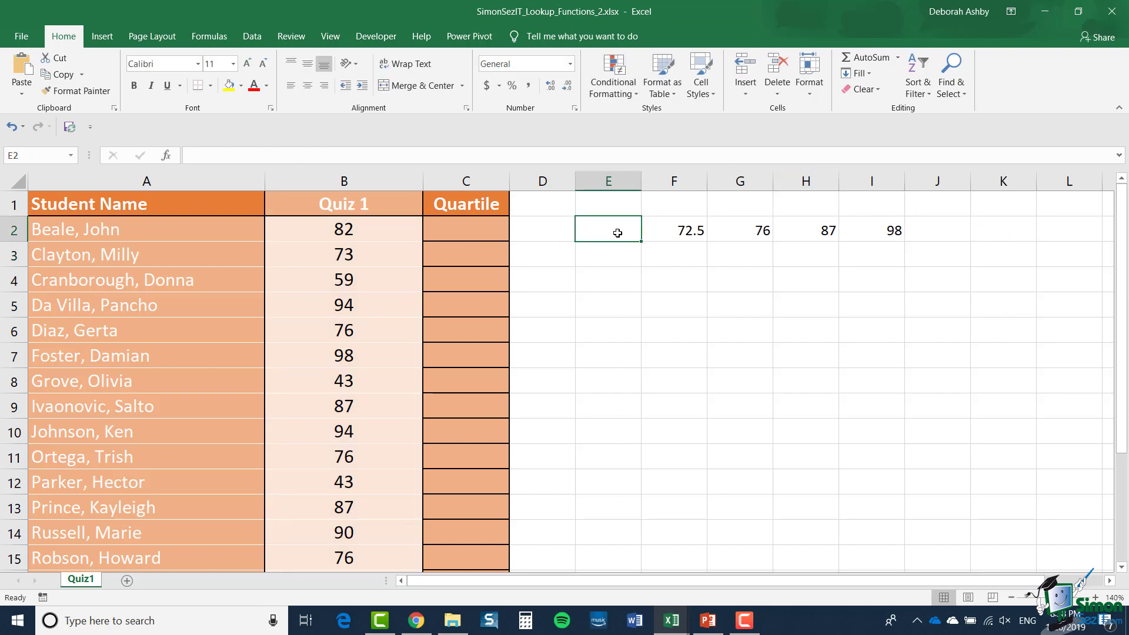
type("0")
left_click(724, 305)
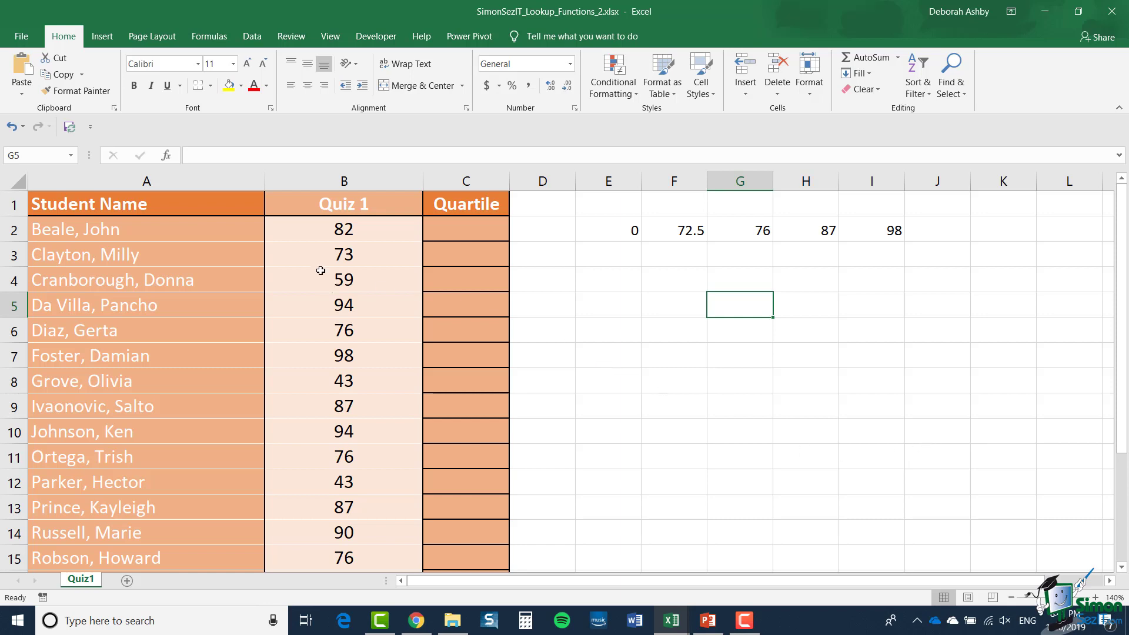
- Enter the quartile numbers 1, 2, 3, 4 and 4 in E3 through I3 beneath the breakpoint values
left_click(352, 231)
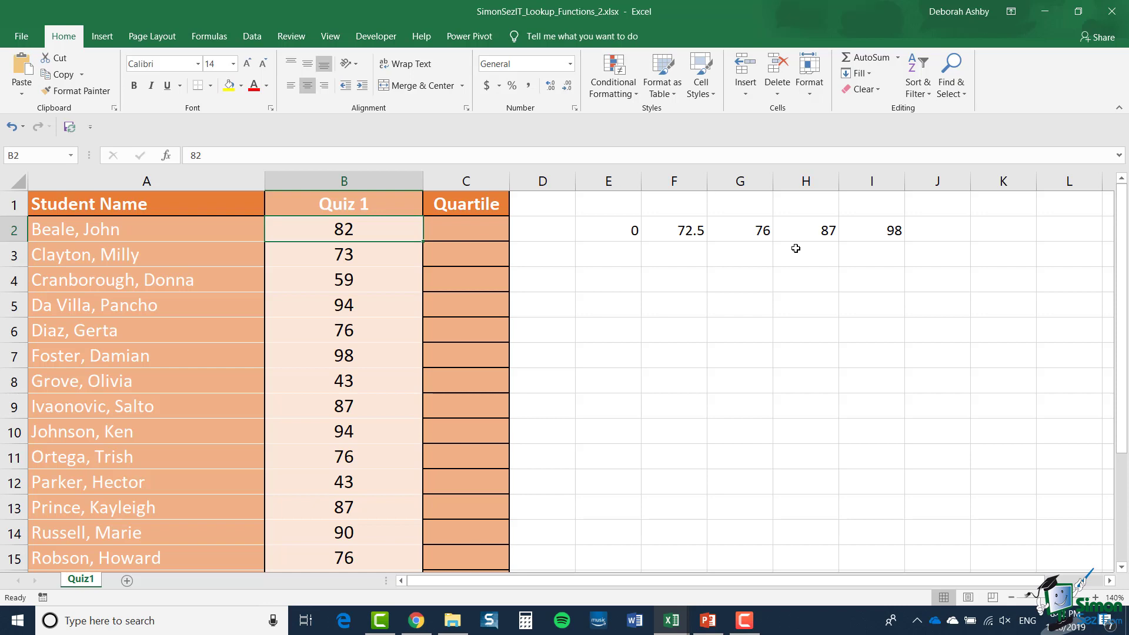
left_click(755, 250)
type("3")
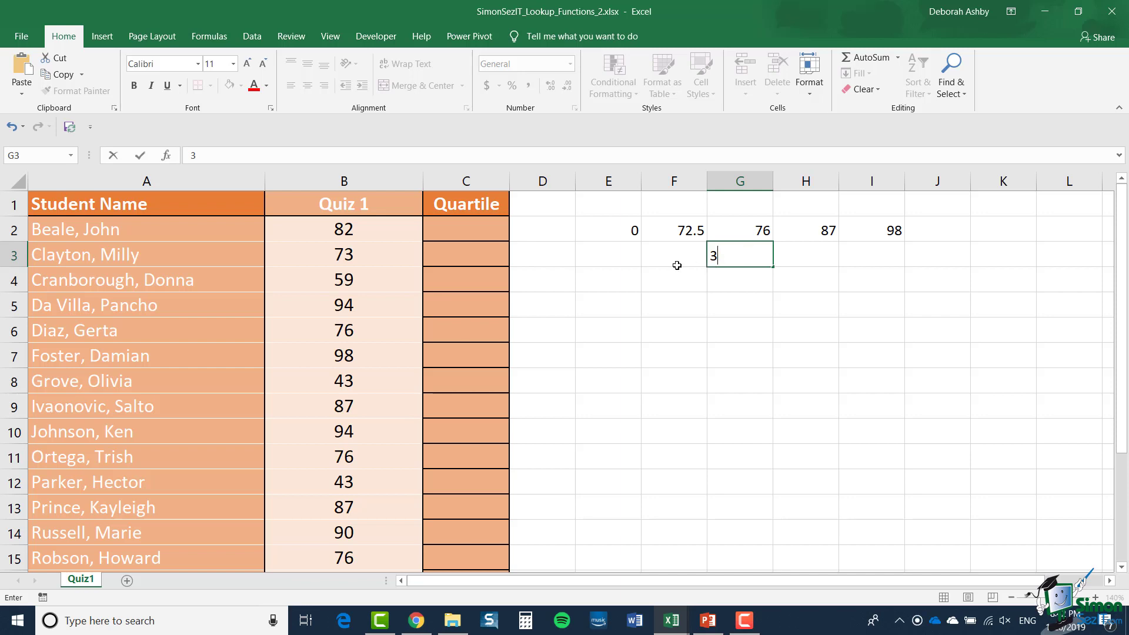
left_click(665, 256)
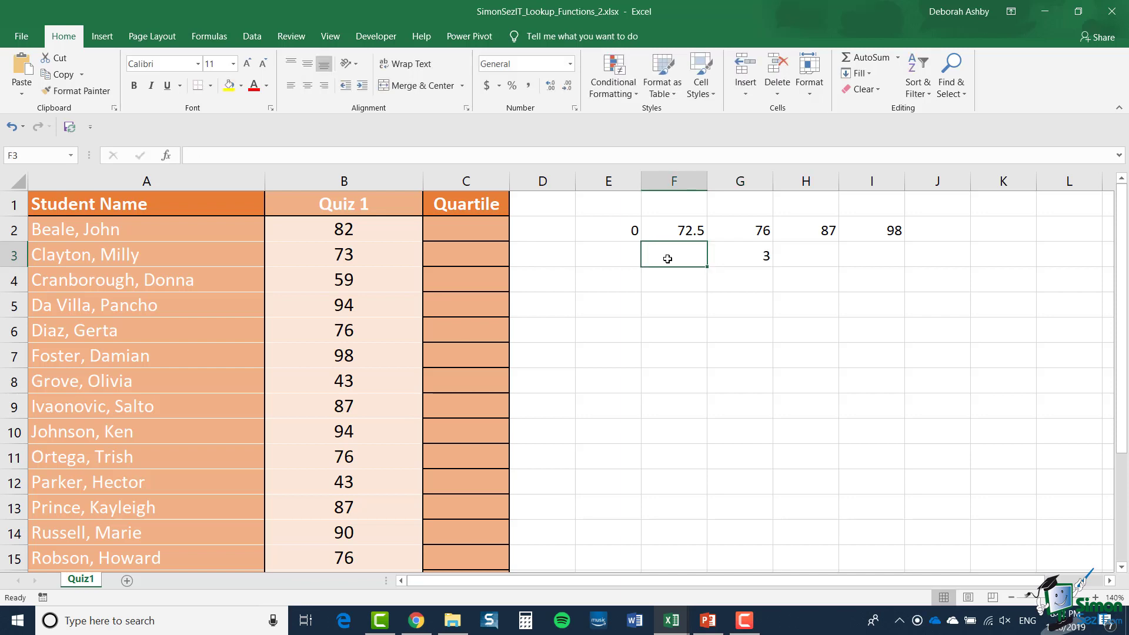
type("2")
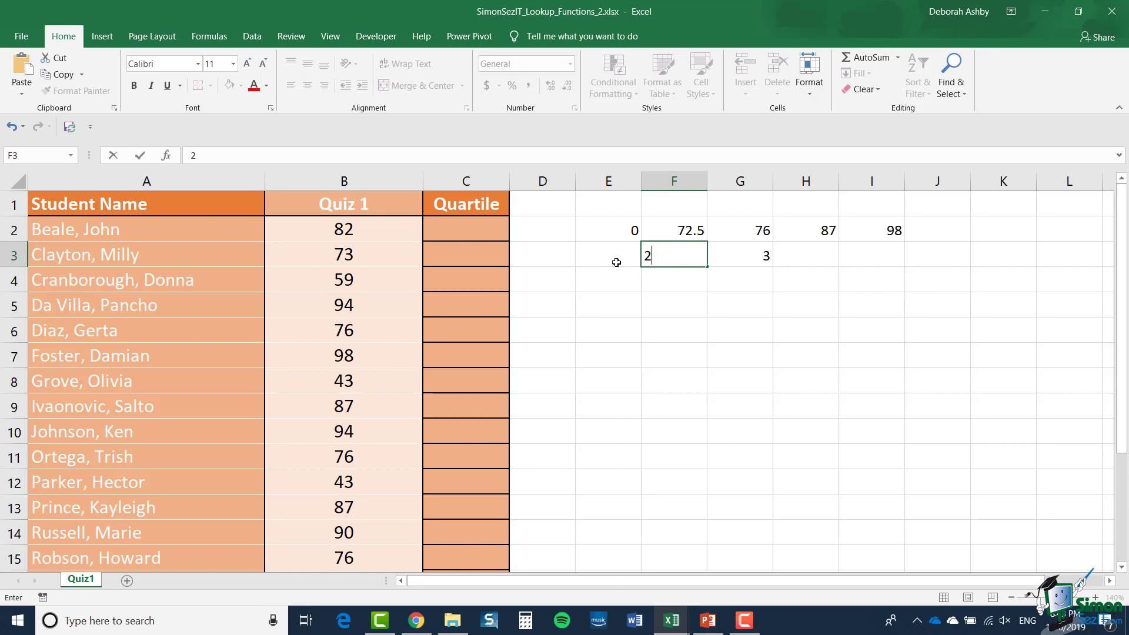
left_click(598, 259)
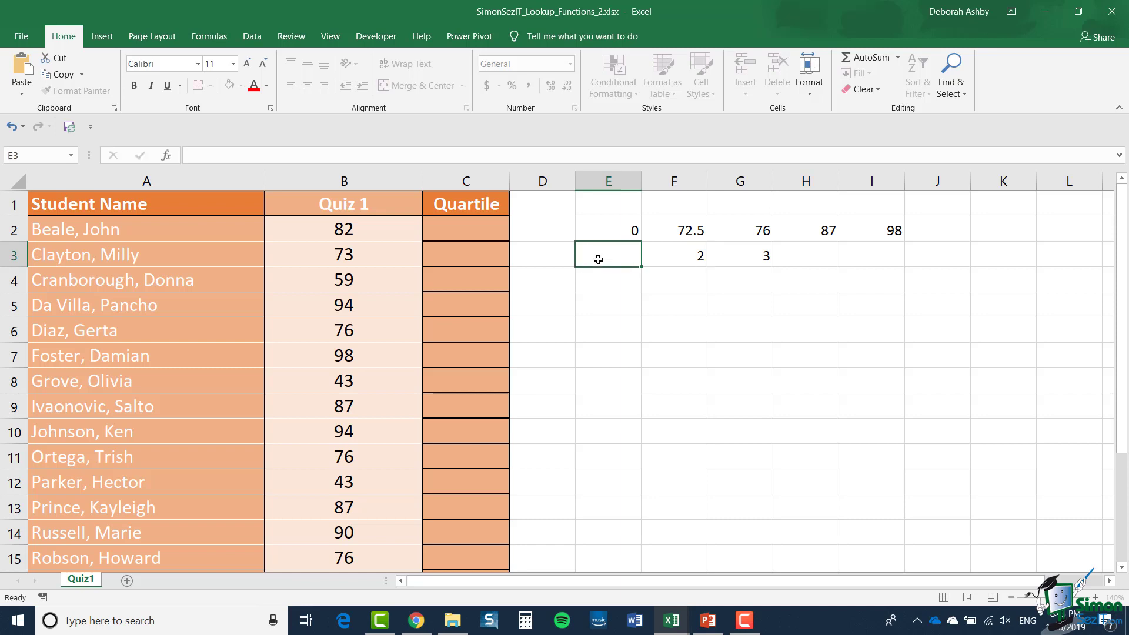
type("1")
left_click(808, 257)
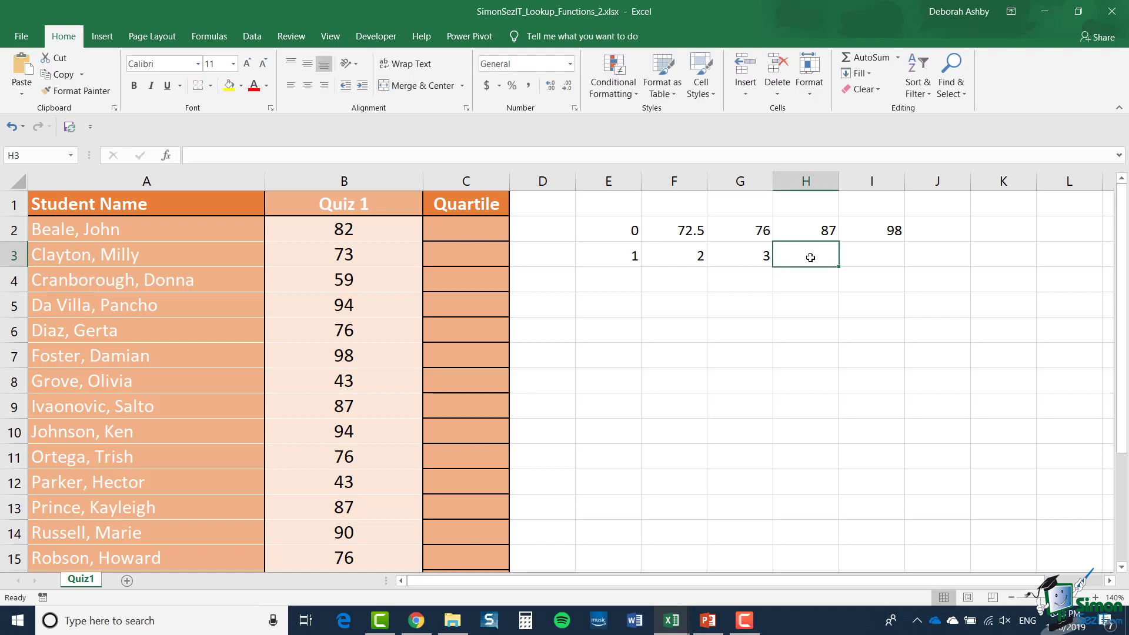
type("4")
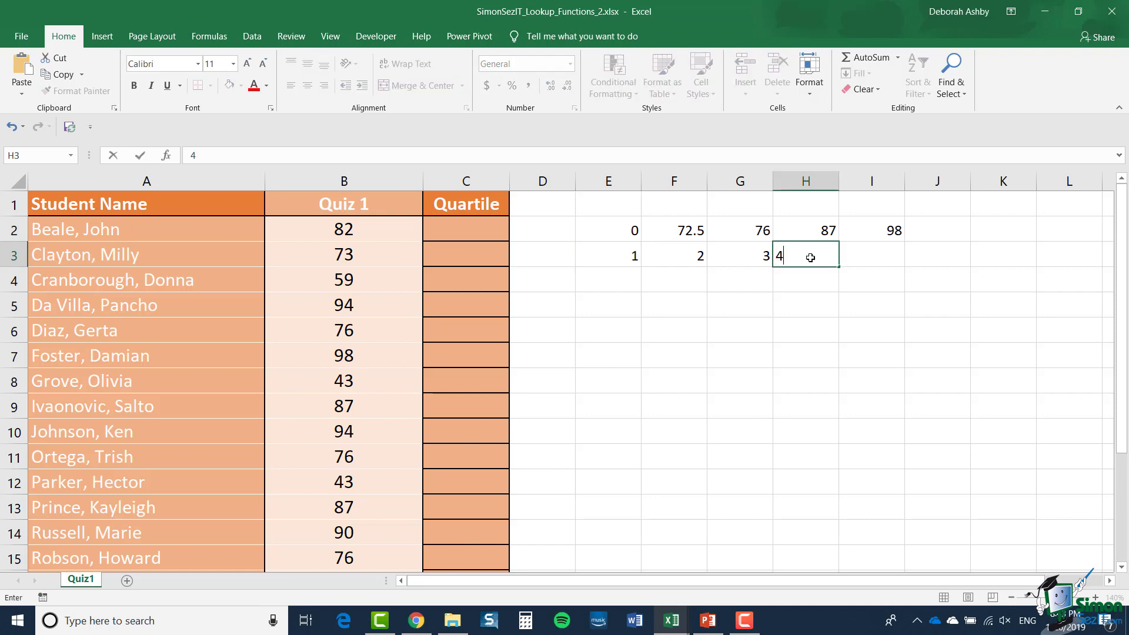
left_click(877, 263)
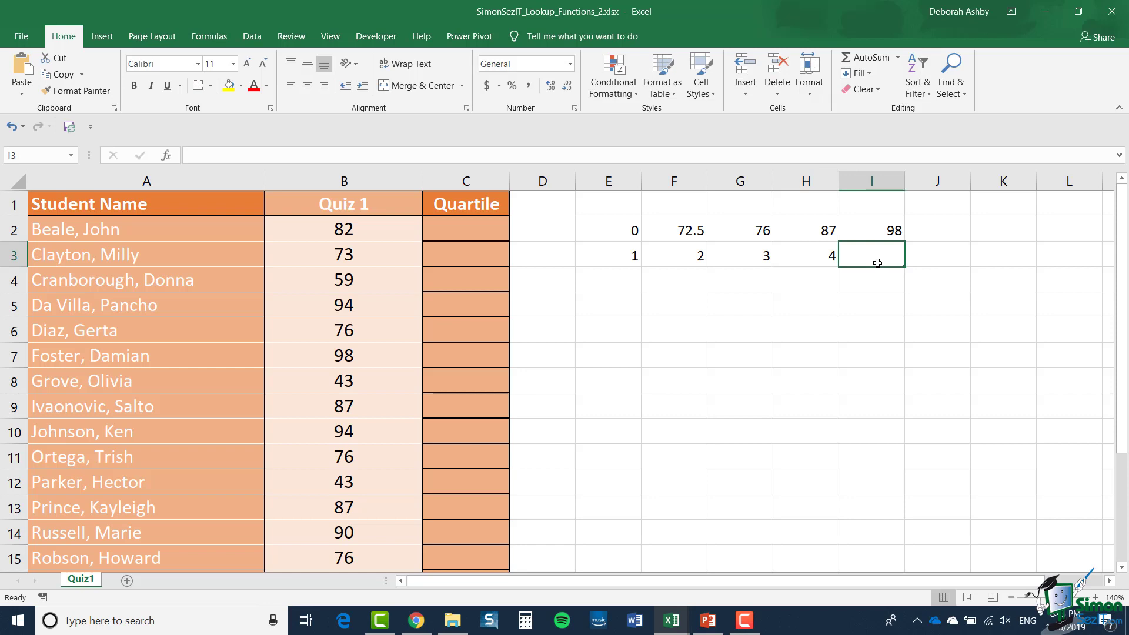
type("4")
key("Return")
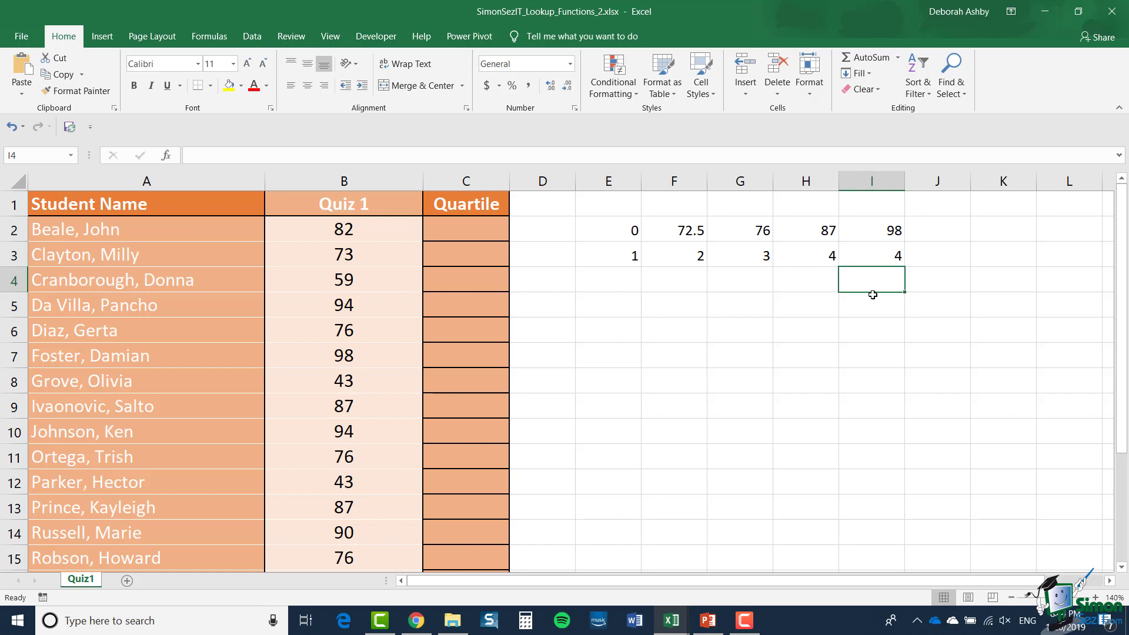
- Insert an HLOOKUP function in C2 with lookup value B2 and table array E2:I3
left_click(467, 229)
left_click(213, 37)
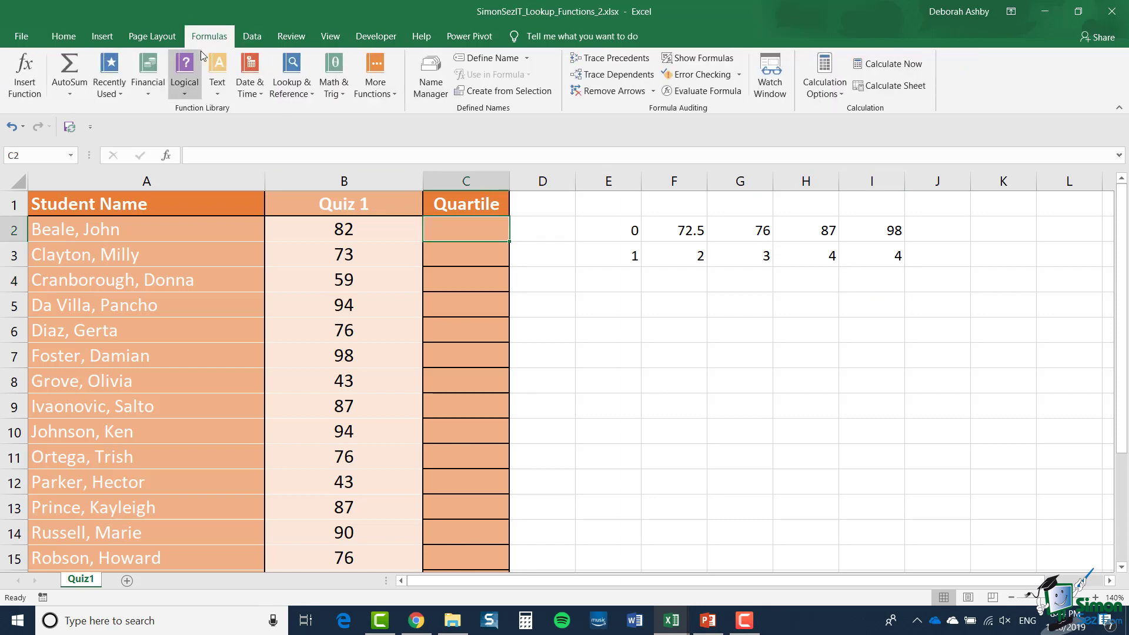
left_click(292, 76)
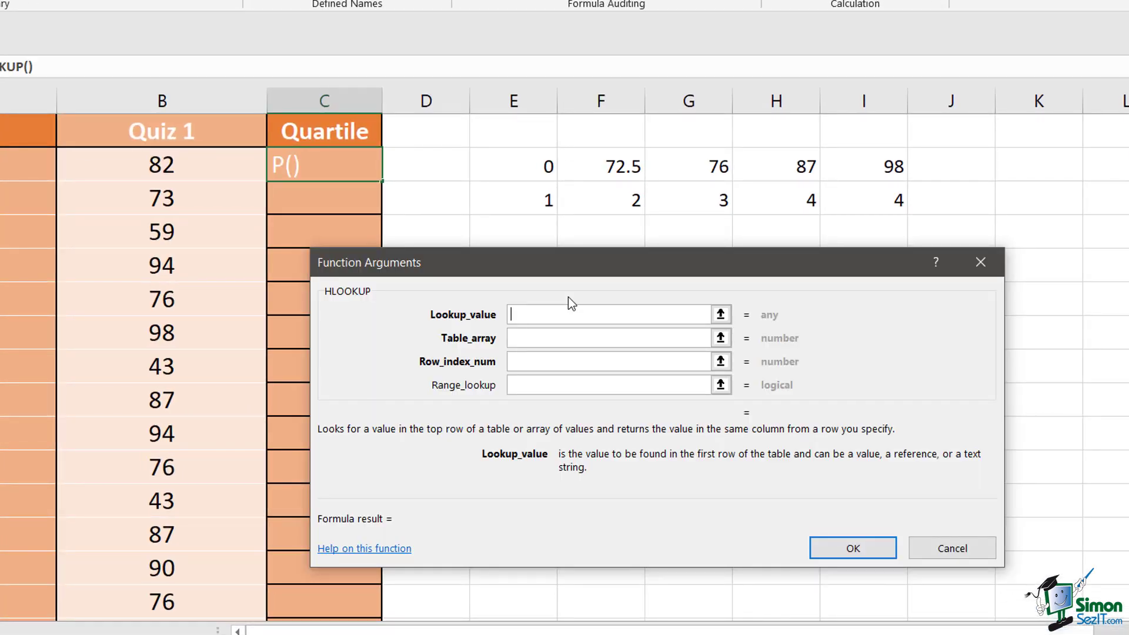
left_click(187, 167)
left_click(646, 334)
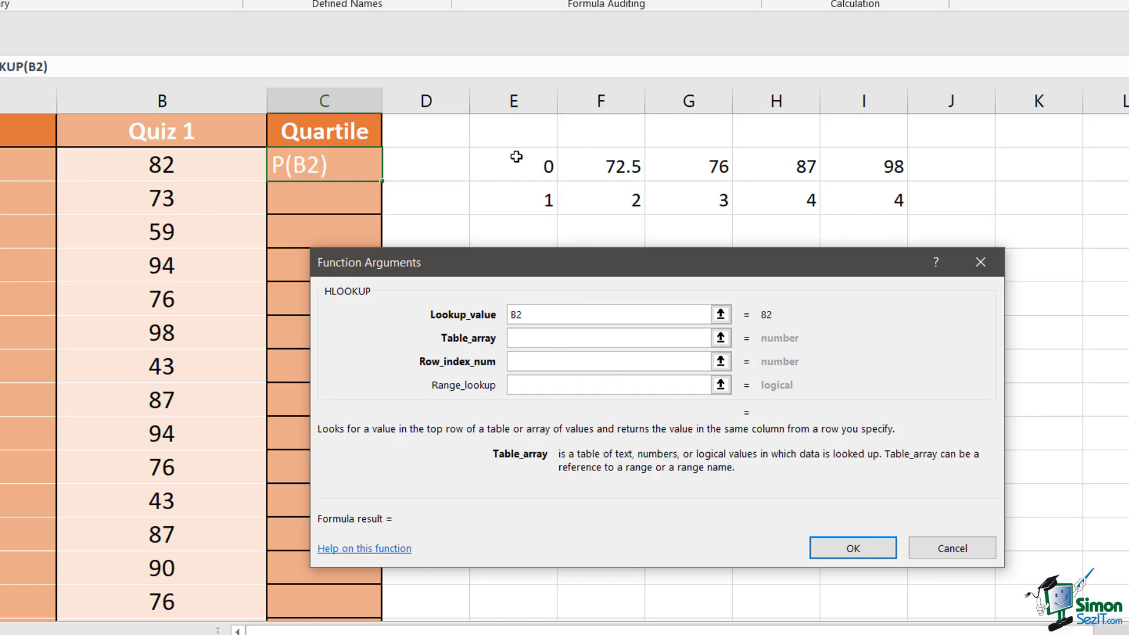
left_click_drag(513, 161, 859, 203)
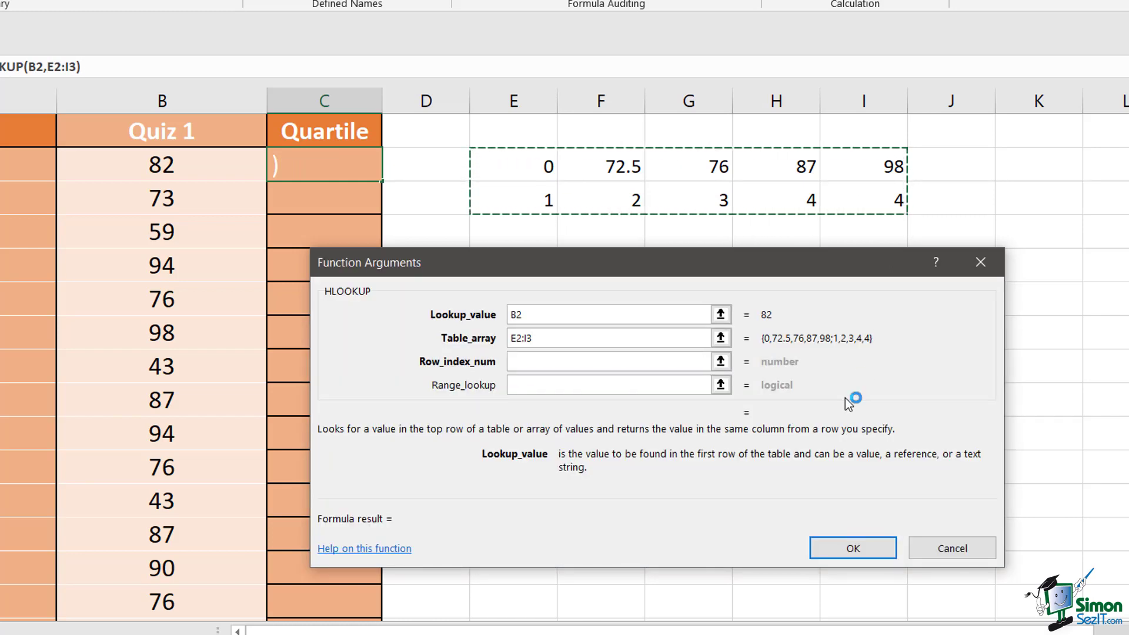
- Make the HLOOKUP table array absolute as $E$2:$I$3
left_click(517, 337)
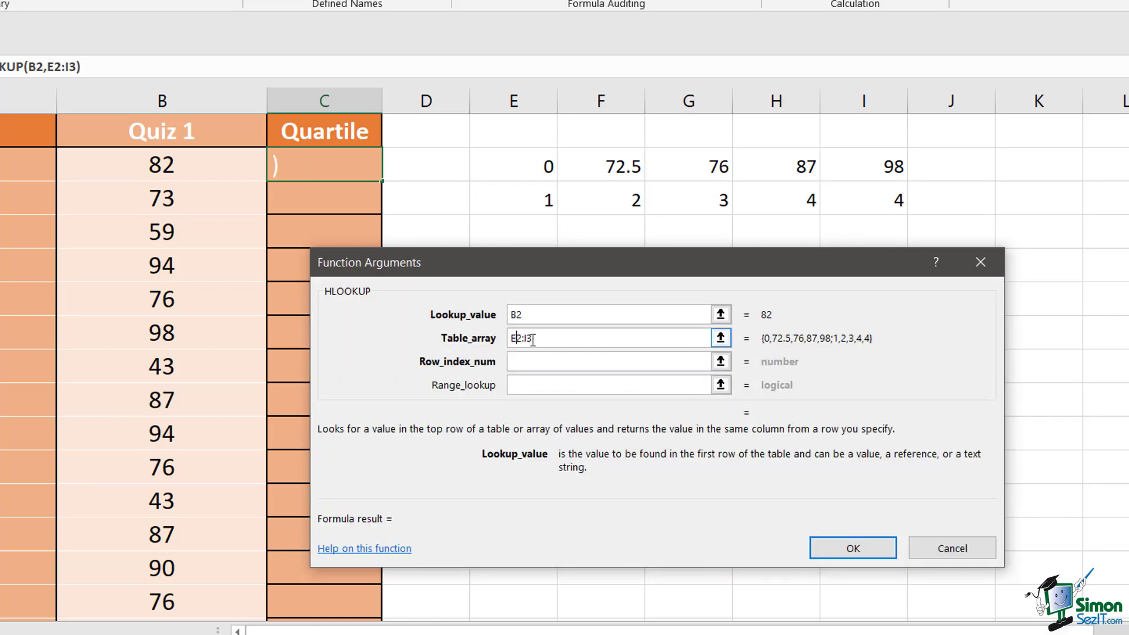
key("F4")
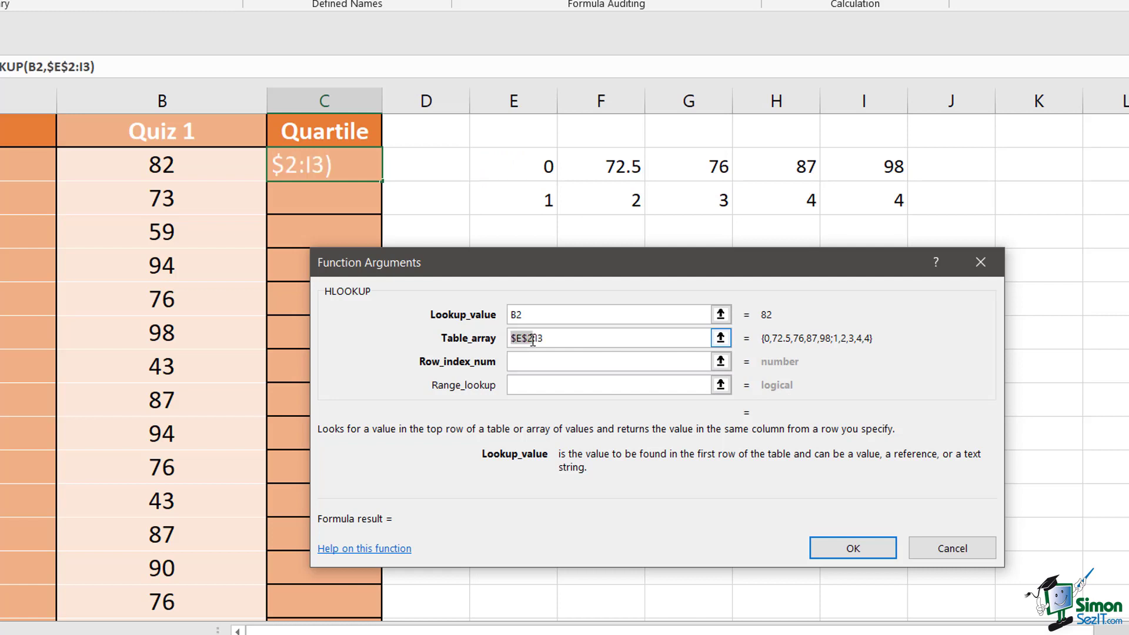
left_click(533, 339)
key("F4")
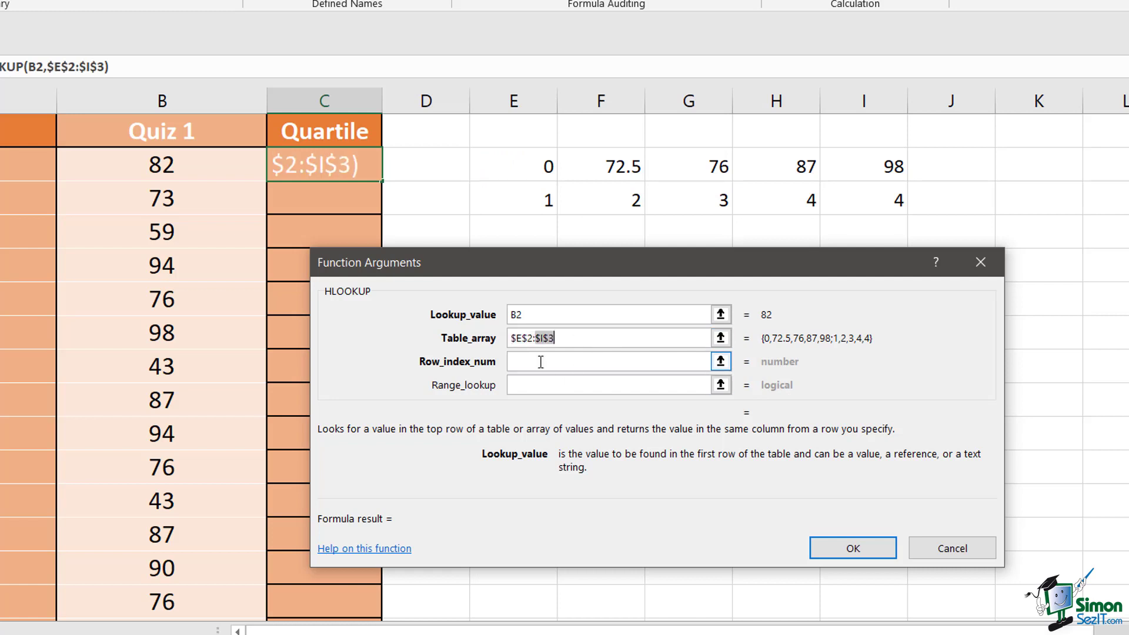
- Complete the HLOOKUP with row index number 2 and range lookup TRUE, and fill the formula down the Quartile column
left_click(597, 361)
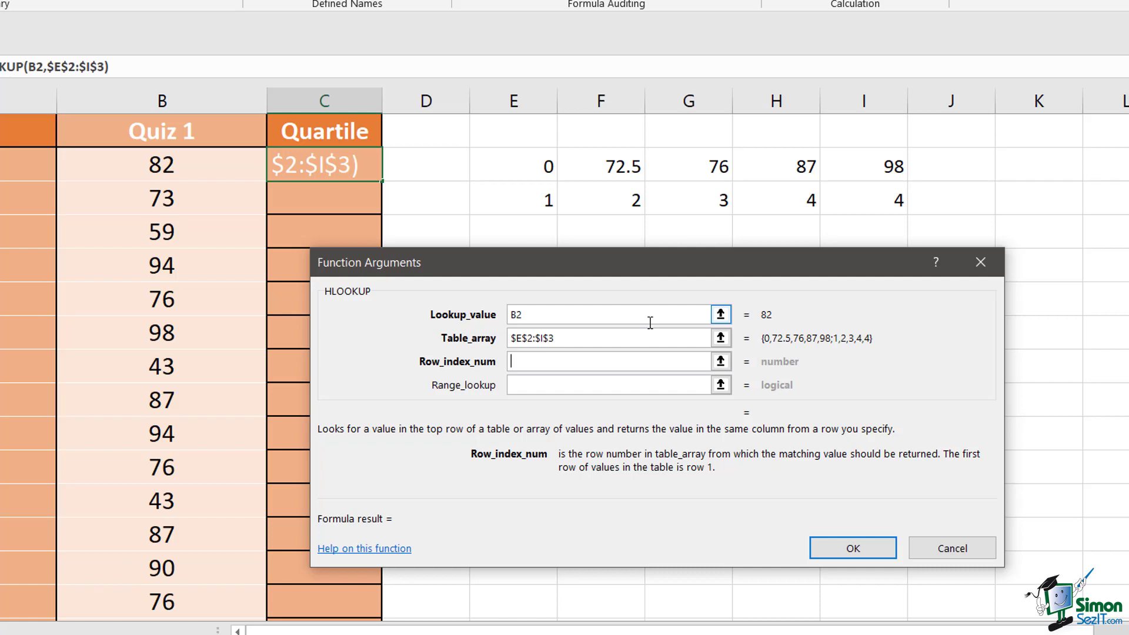
type("2")
left_click(566, 384)
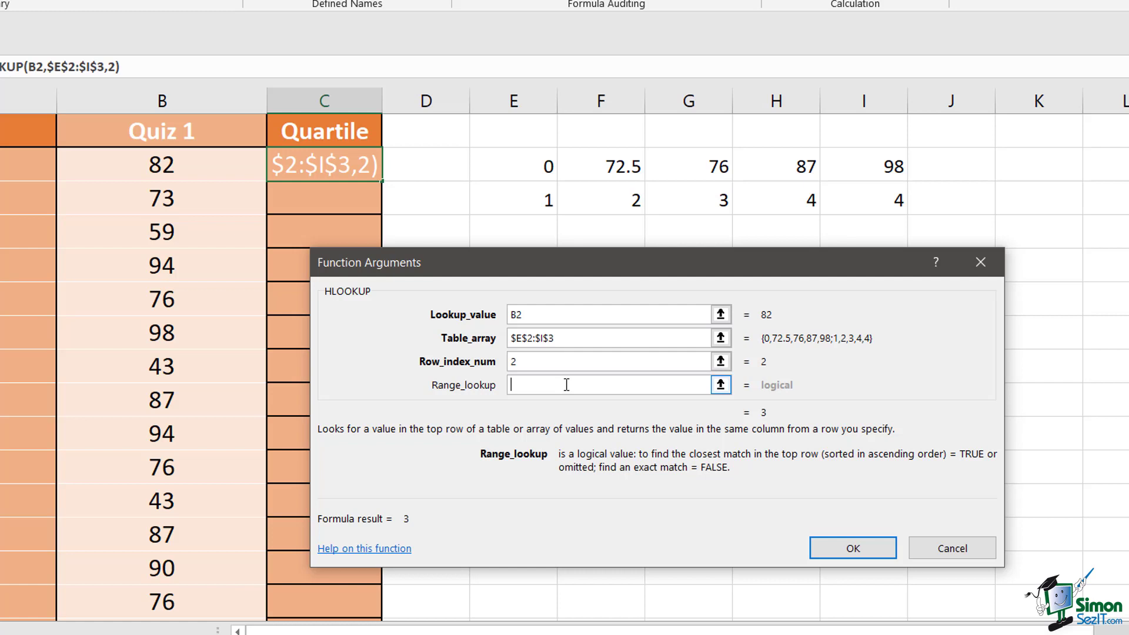
key("Caps_Lock")
type("TRUE")
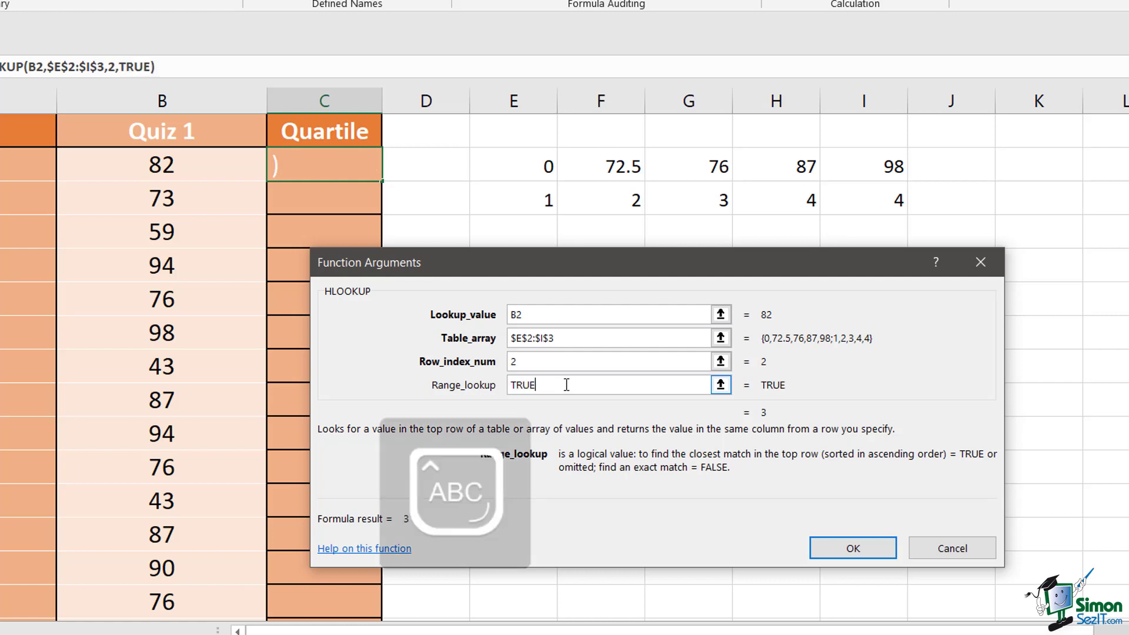
left_click(857, 548)
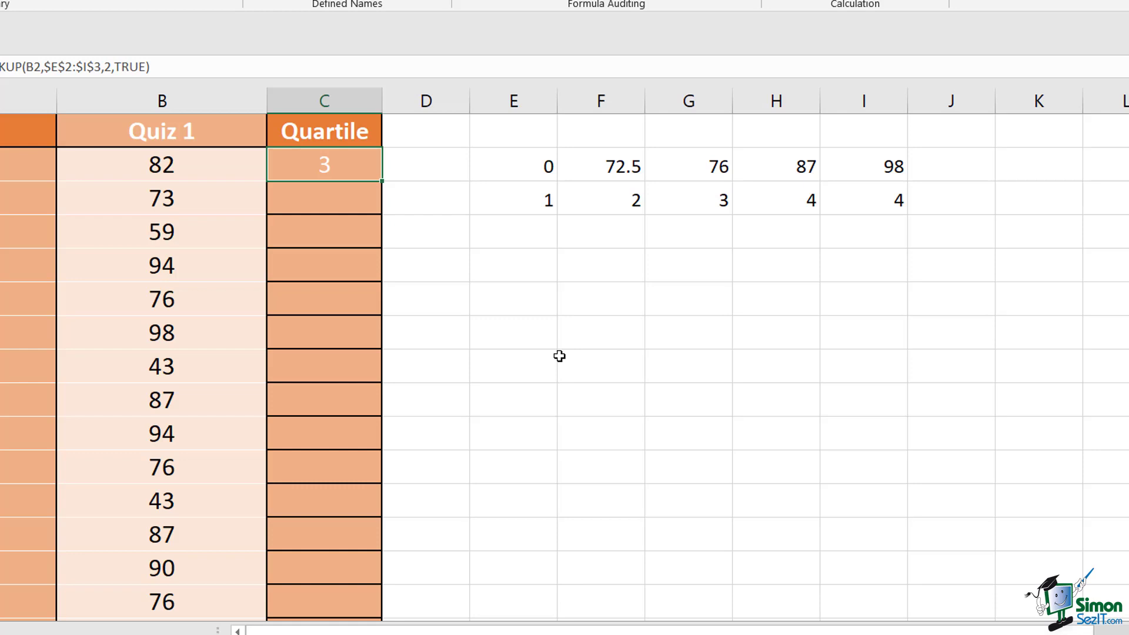
double_click(382, 179)
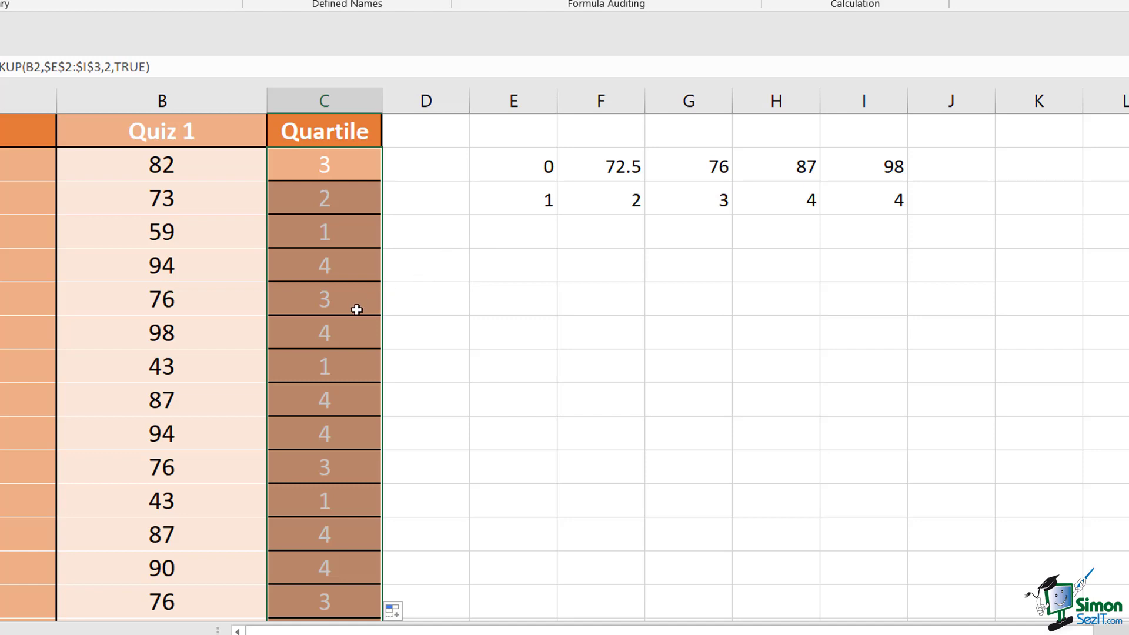
left_click(504, 352)
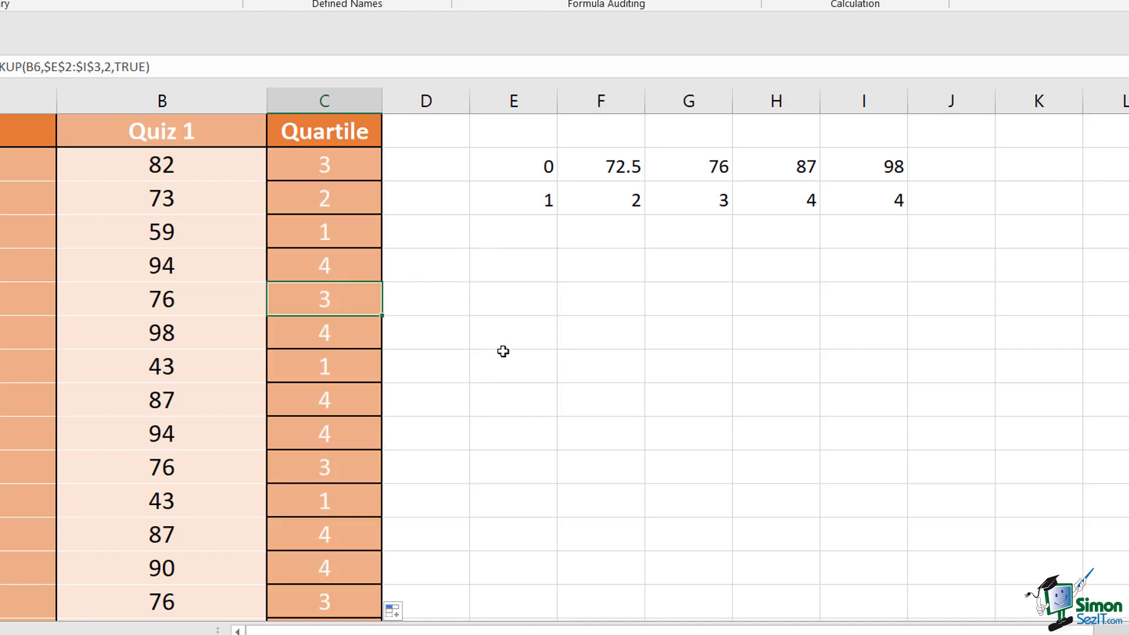